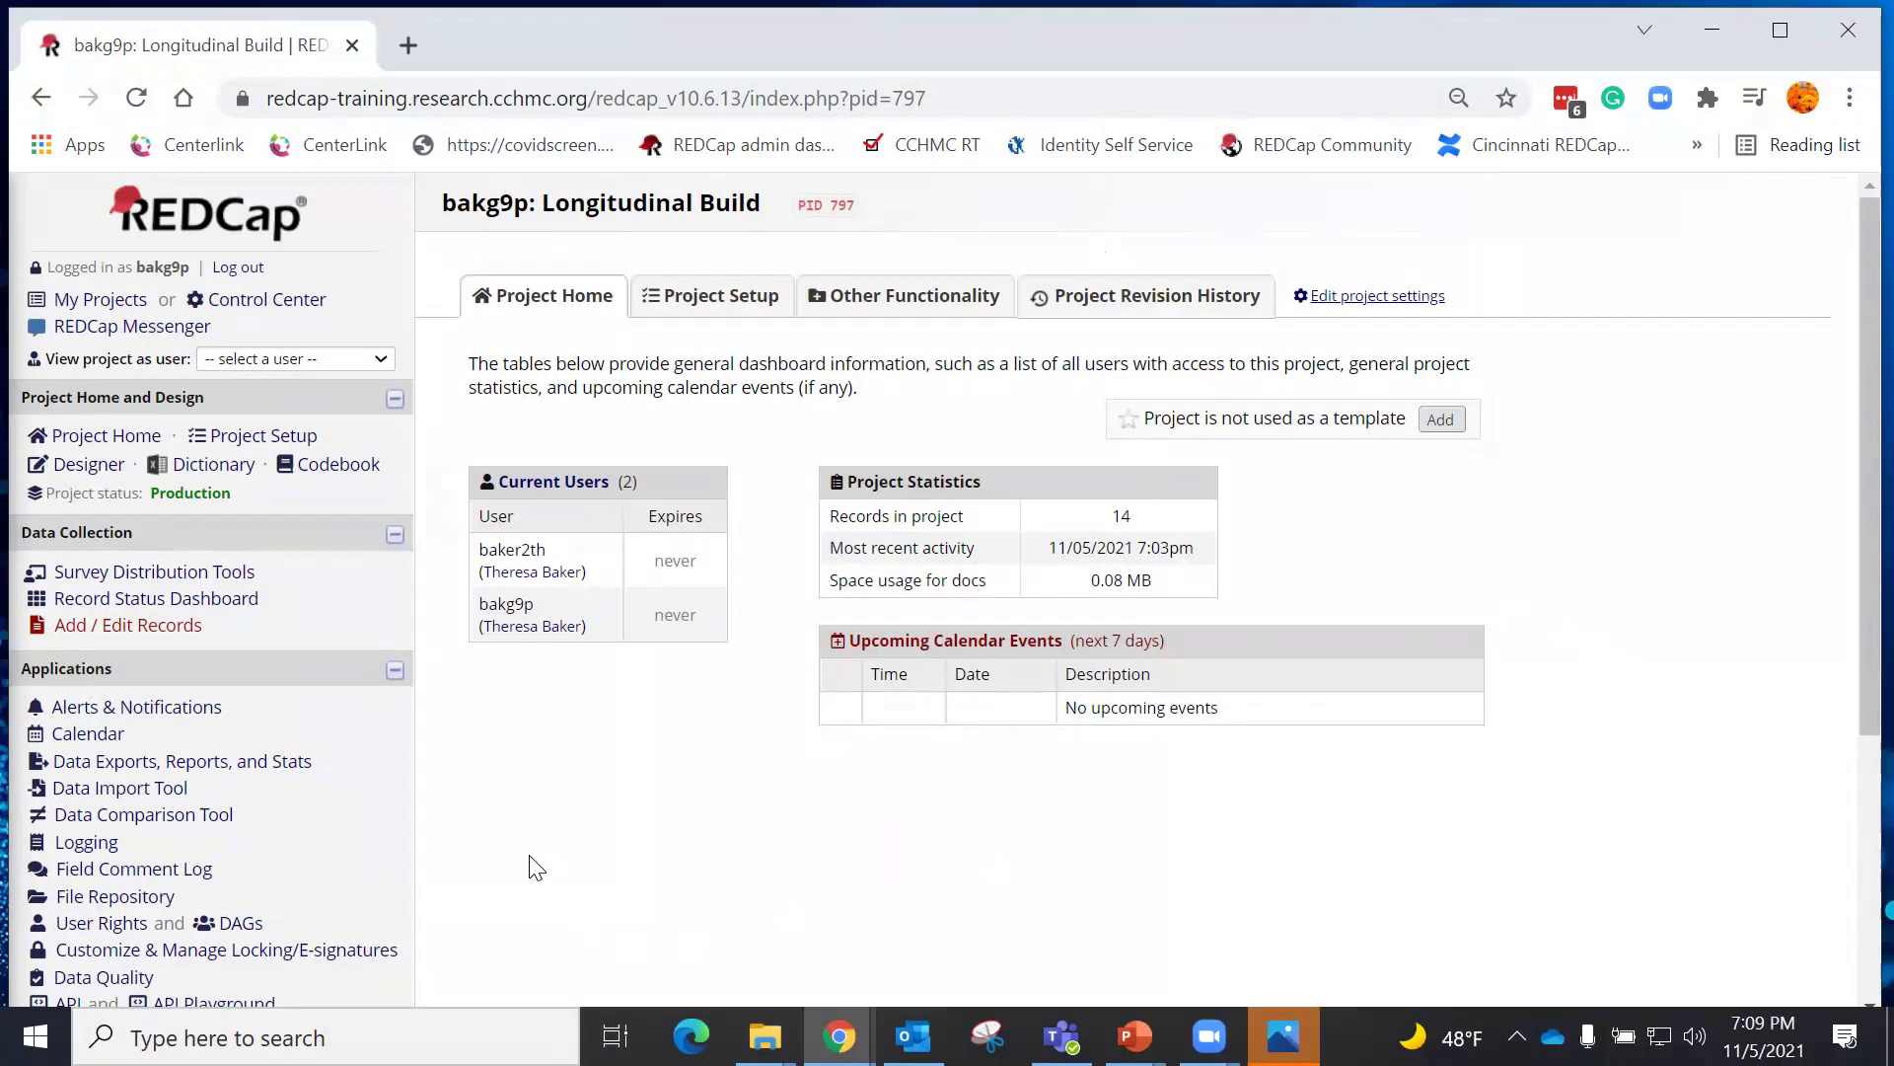
# - Scroll the Longitudinal Build project home sidebar down toward the Applications links
pyautogui.scroll(-1, 518, 807)
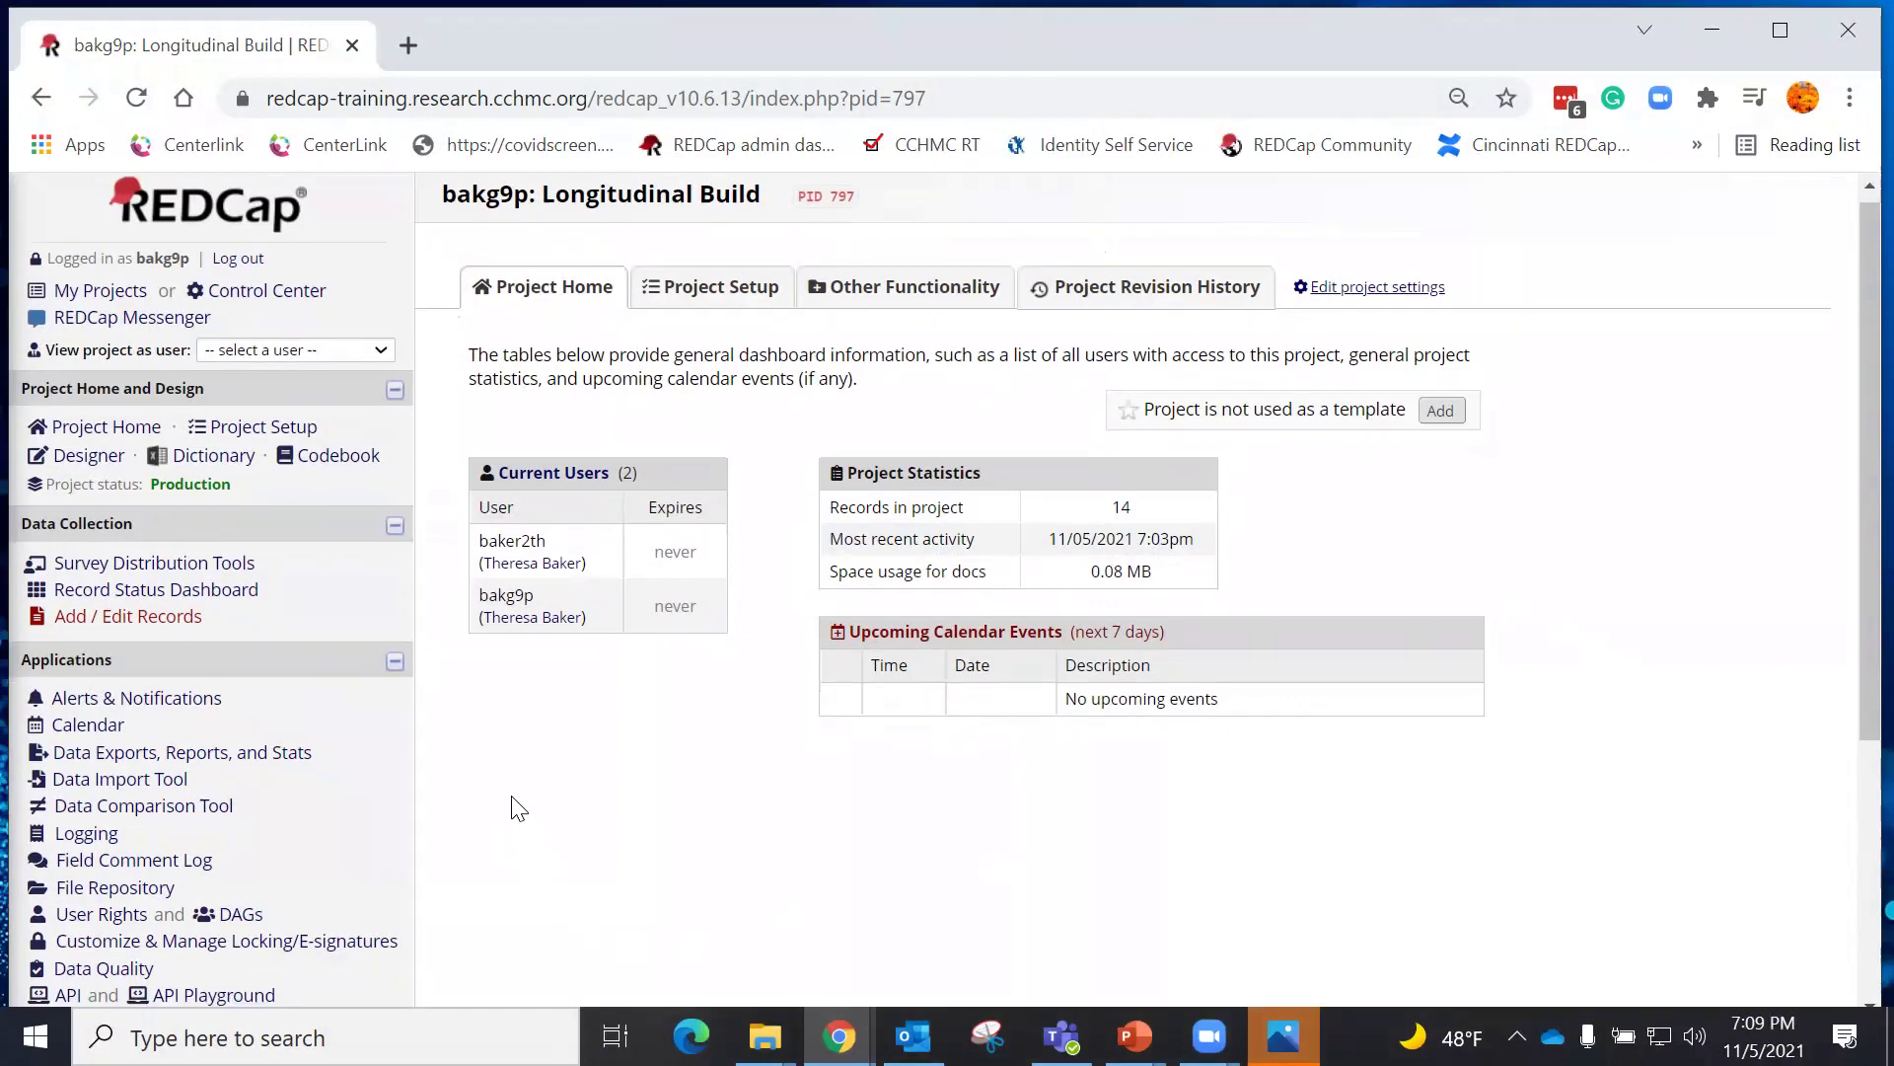
pyautogui.scroll(-2, 520, 802)
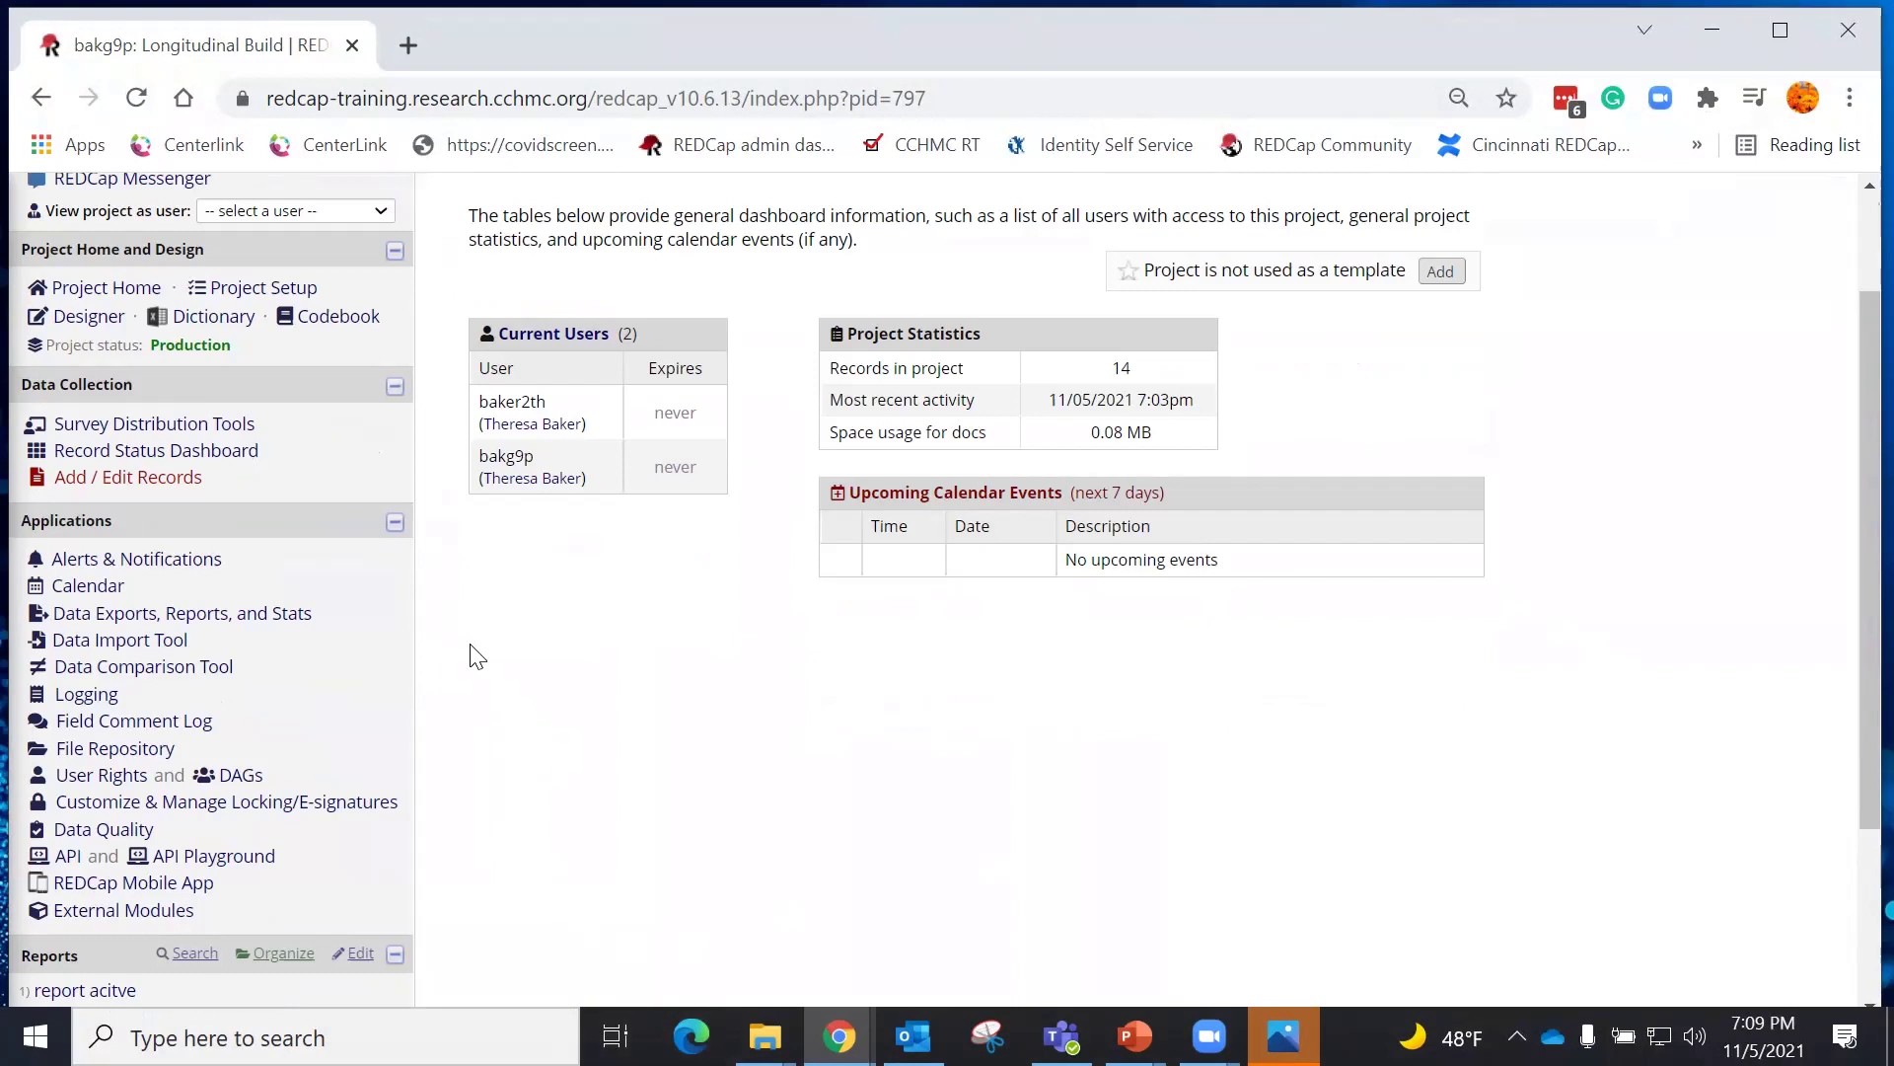
# - Open User Rights and edit your own user account's privileges
pyautogui.click(107, 775)
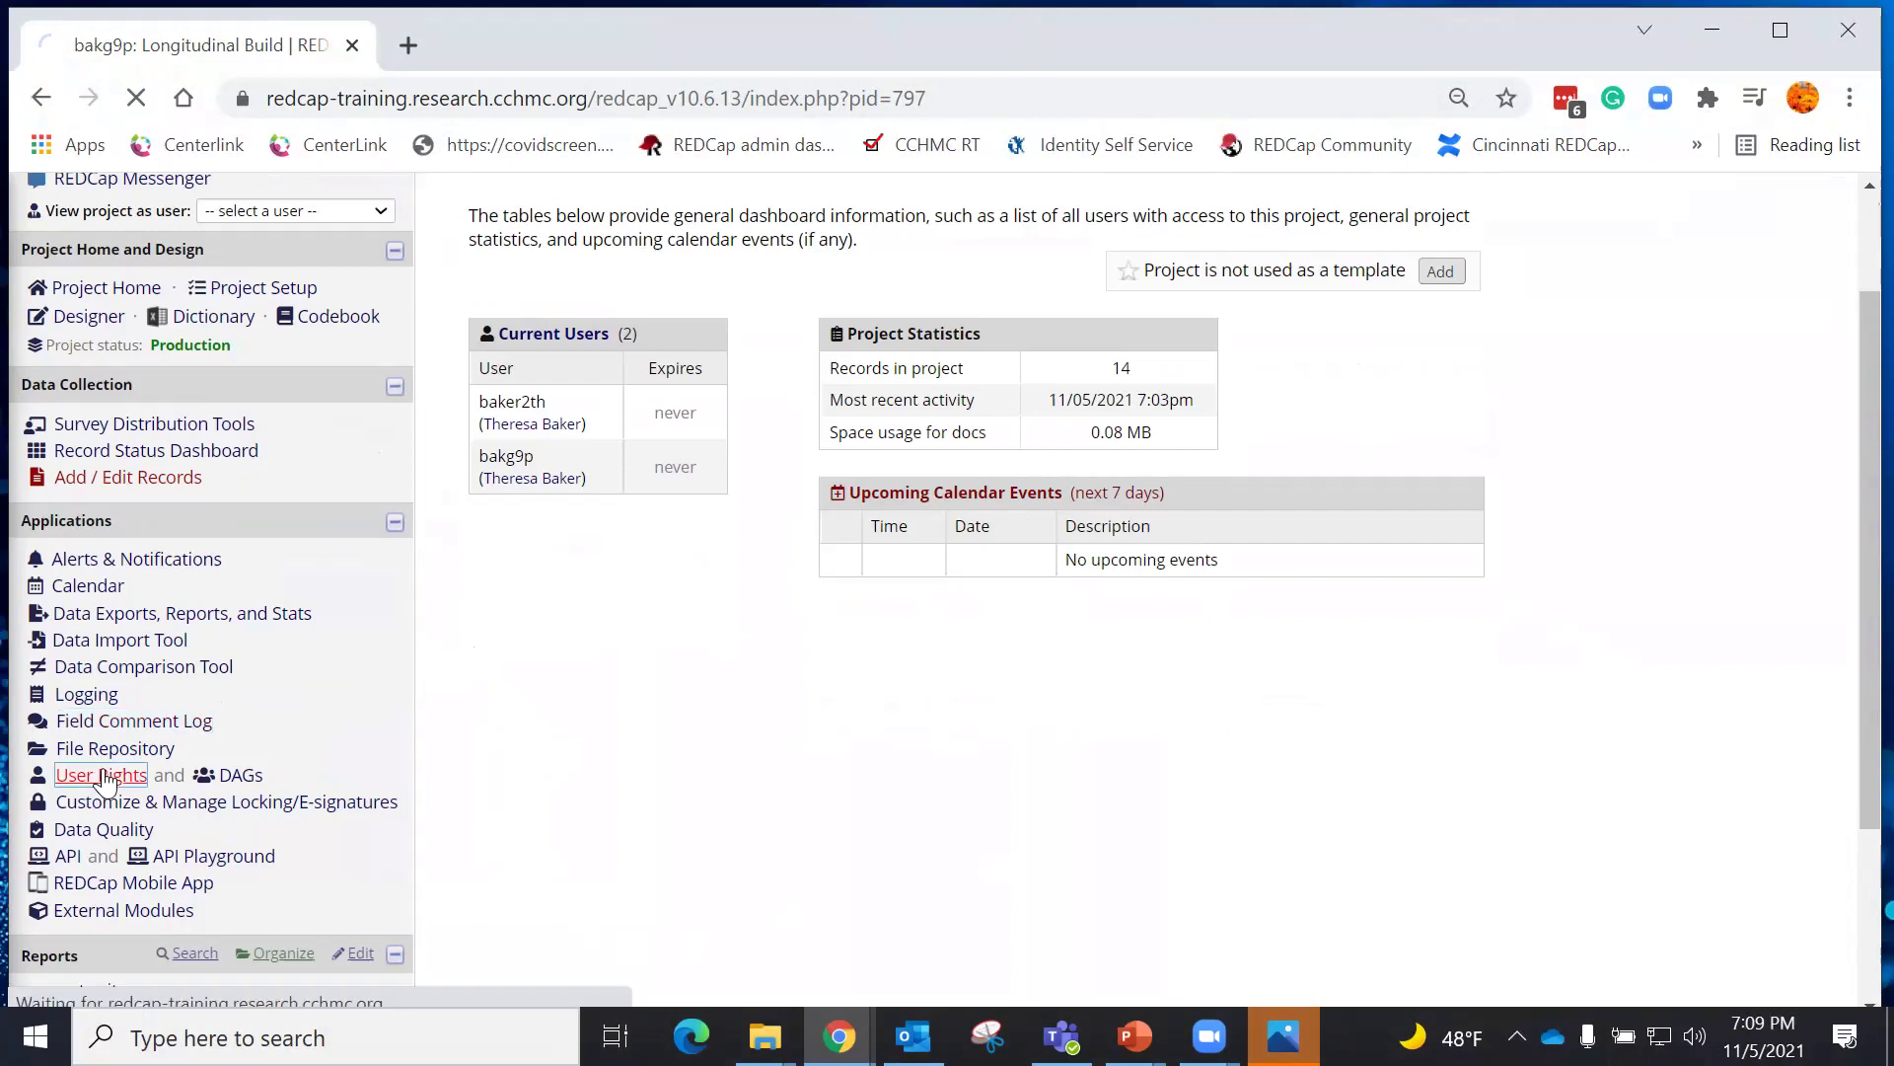
pyautogui.scroll(-5, 1535, 579)
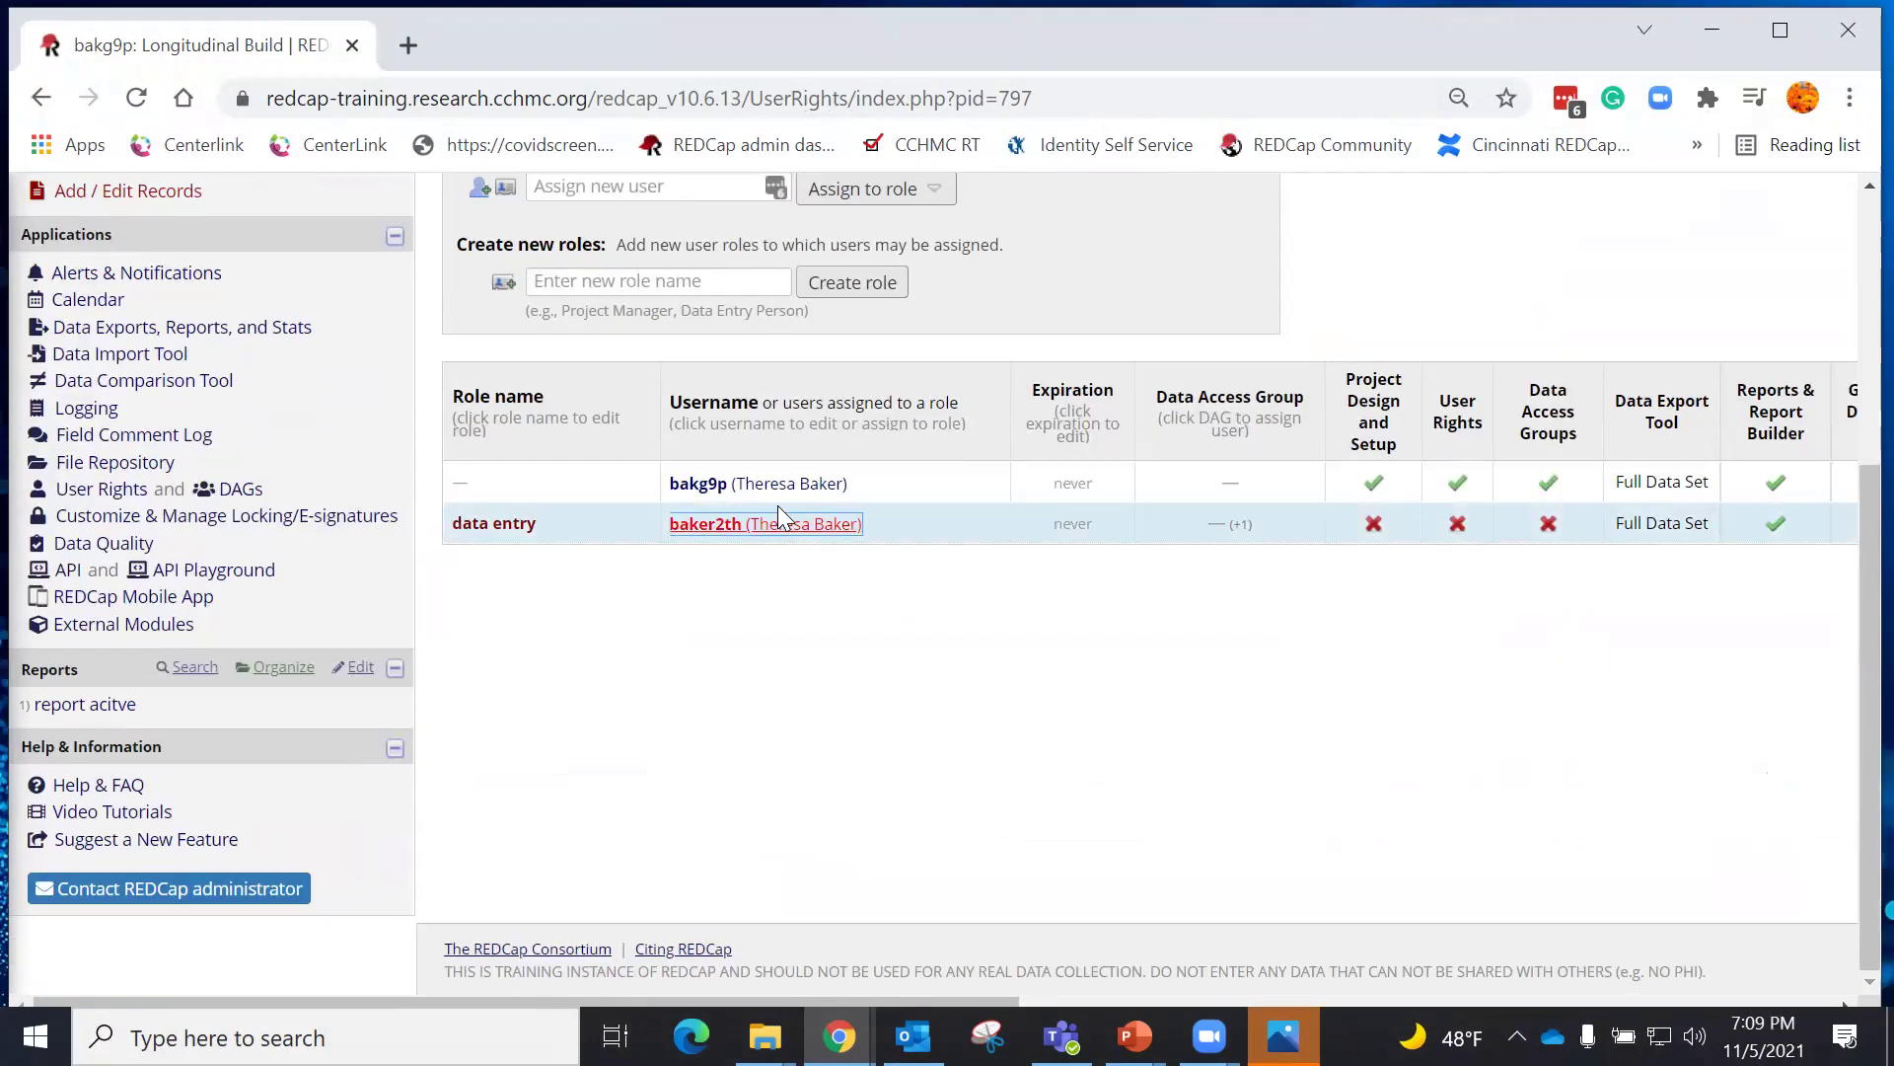
pyautogui.click(767, 498)
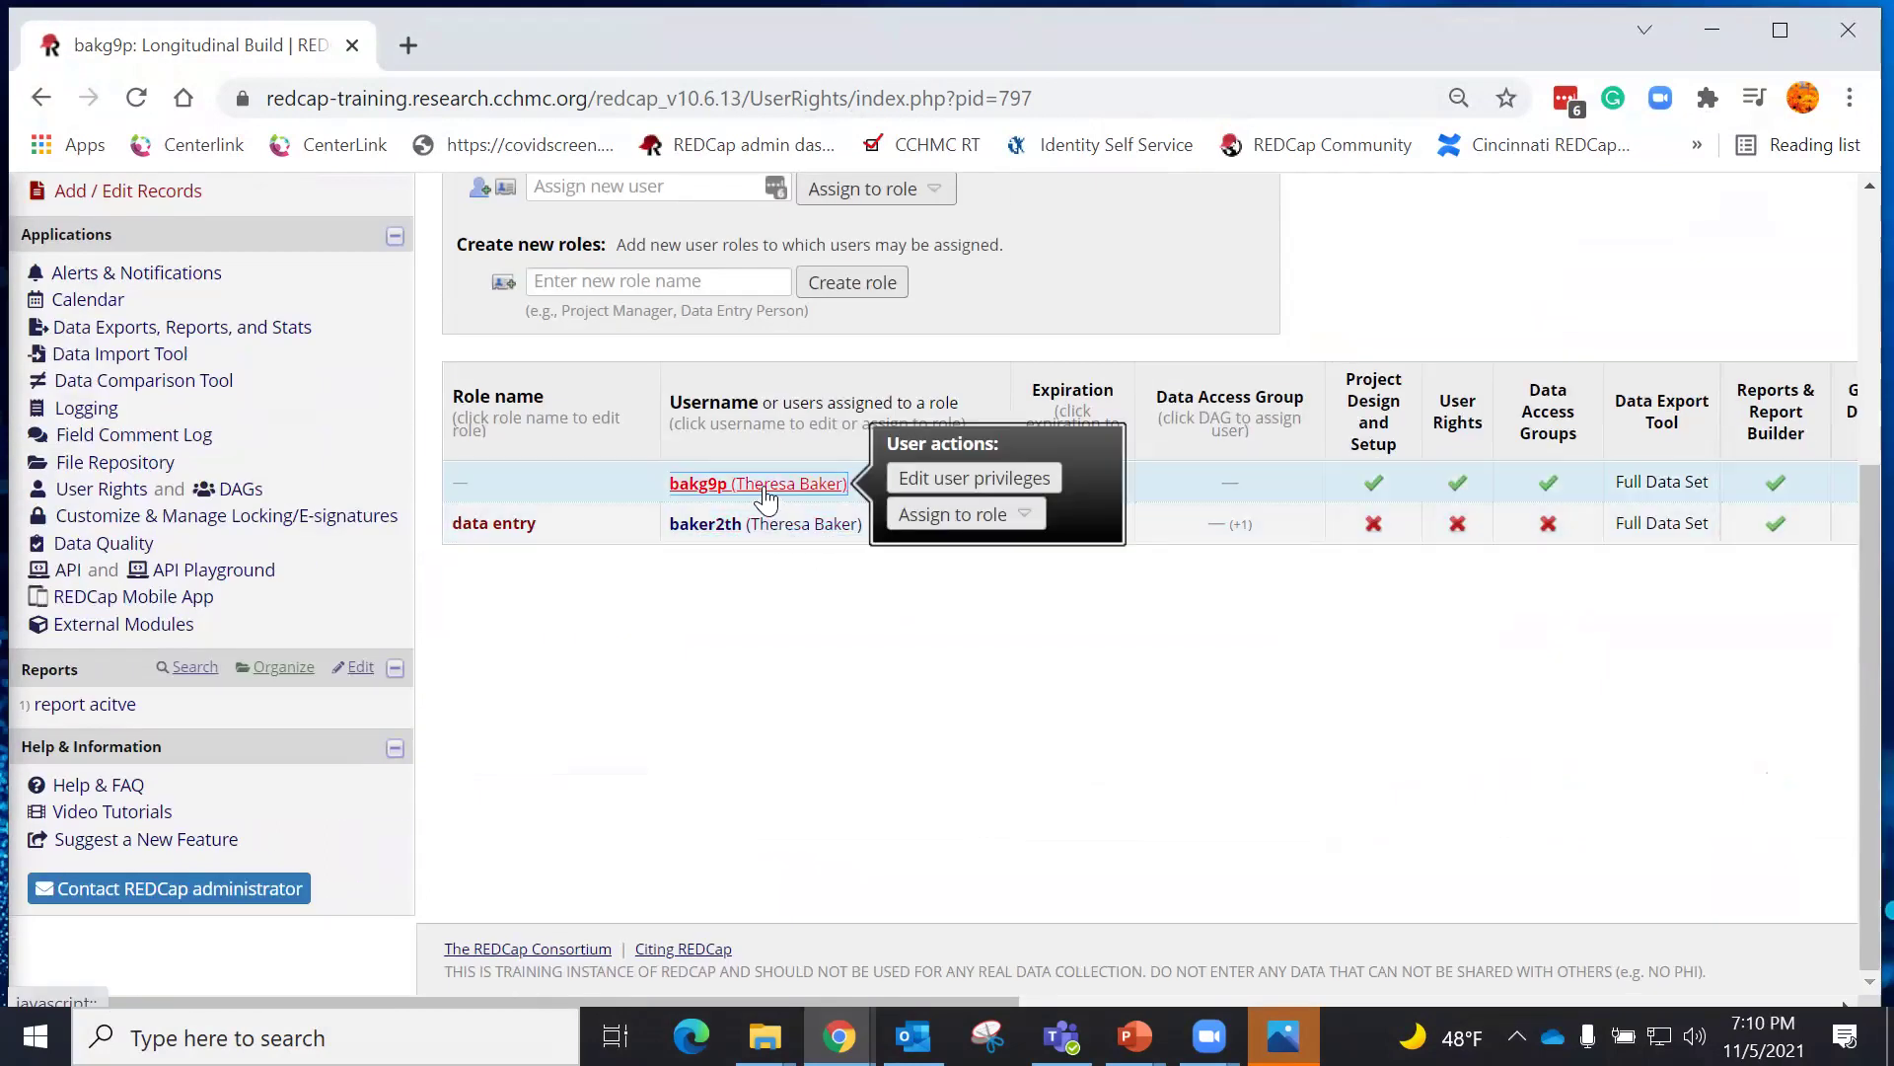
pyautogui.click(940, 488)
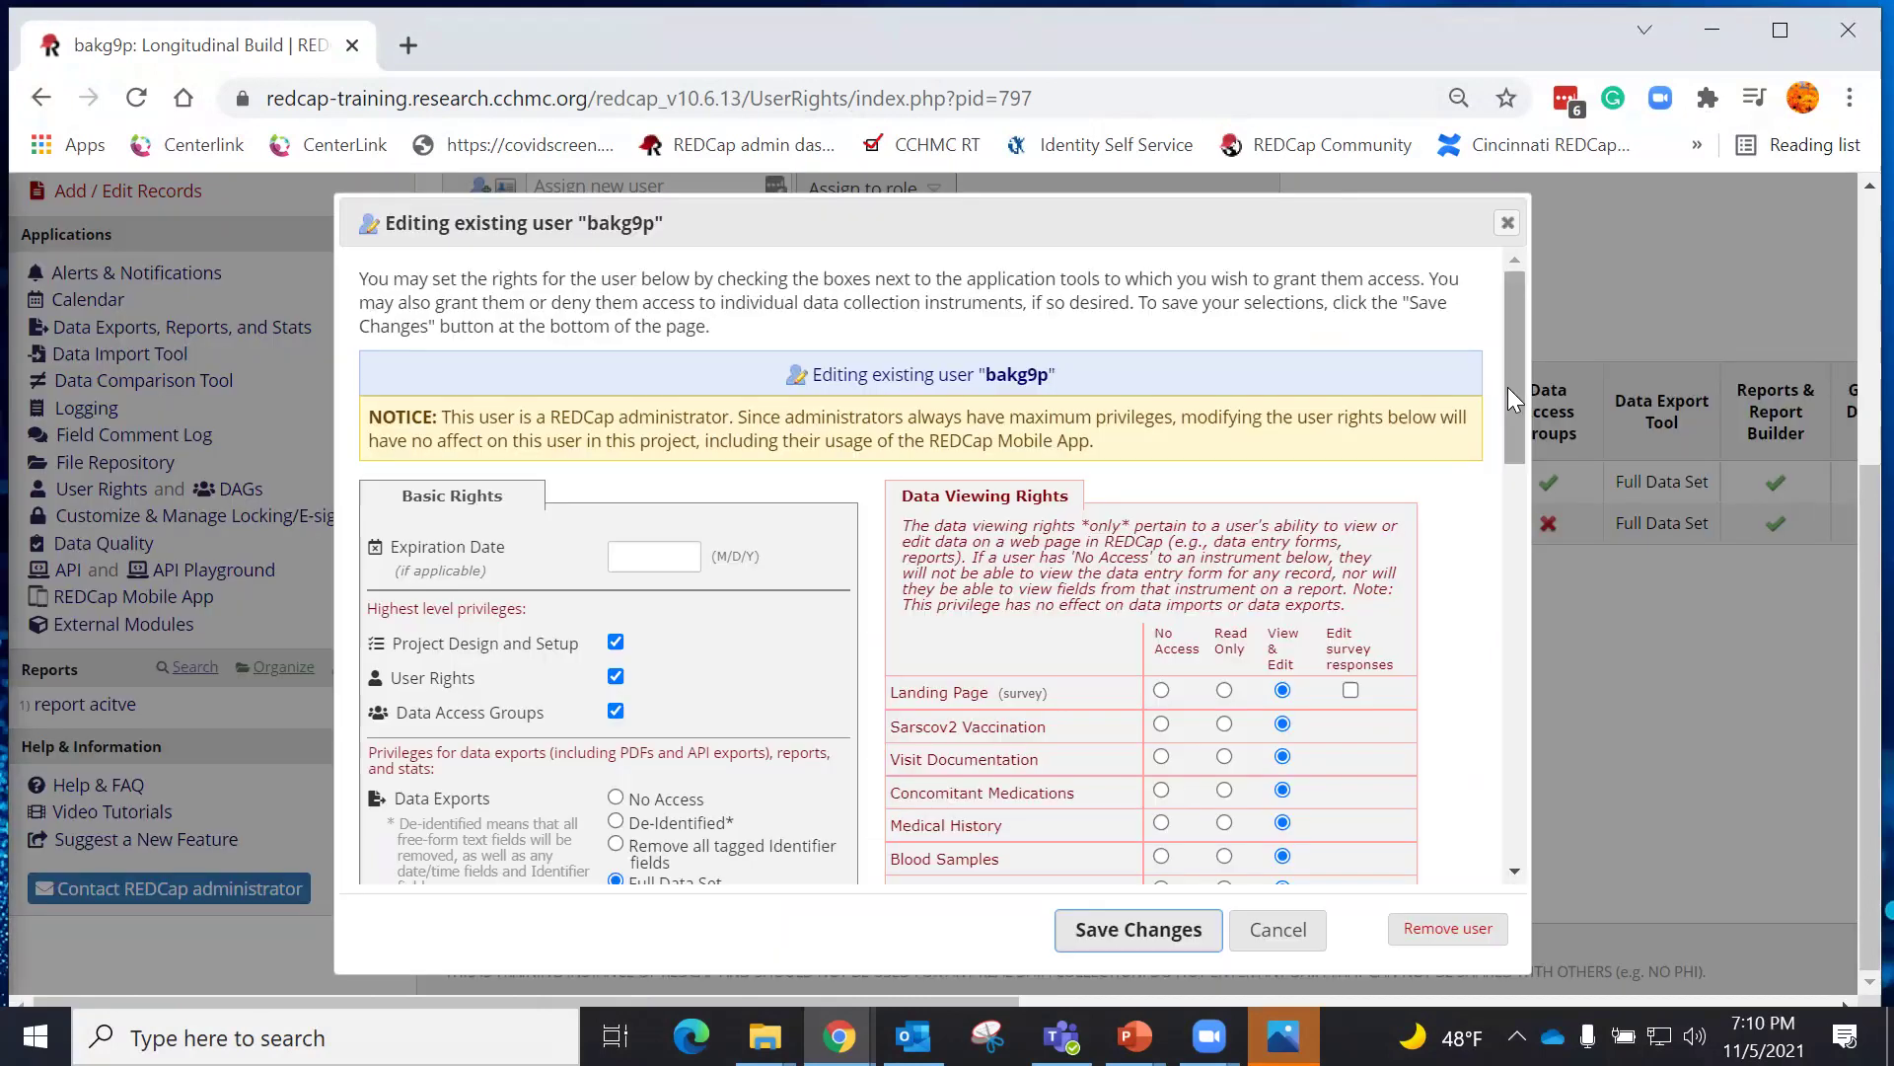
# - Confirm Data Quality 'Create & edit rules' and 'Execute rules' permissions are both enabled
pyautogui.scroll(-6, 1460, 583)
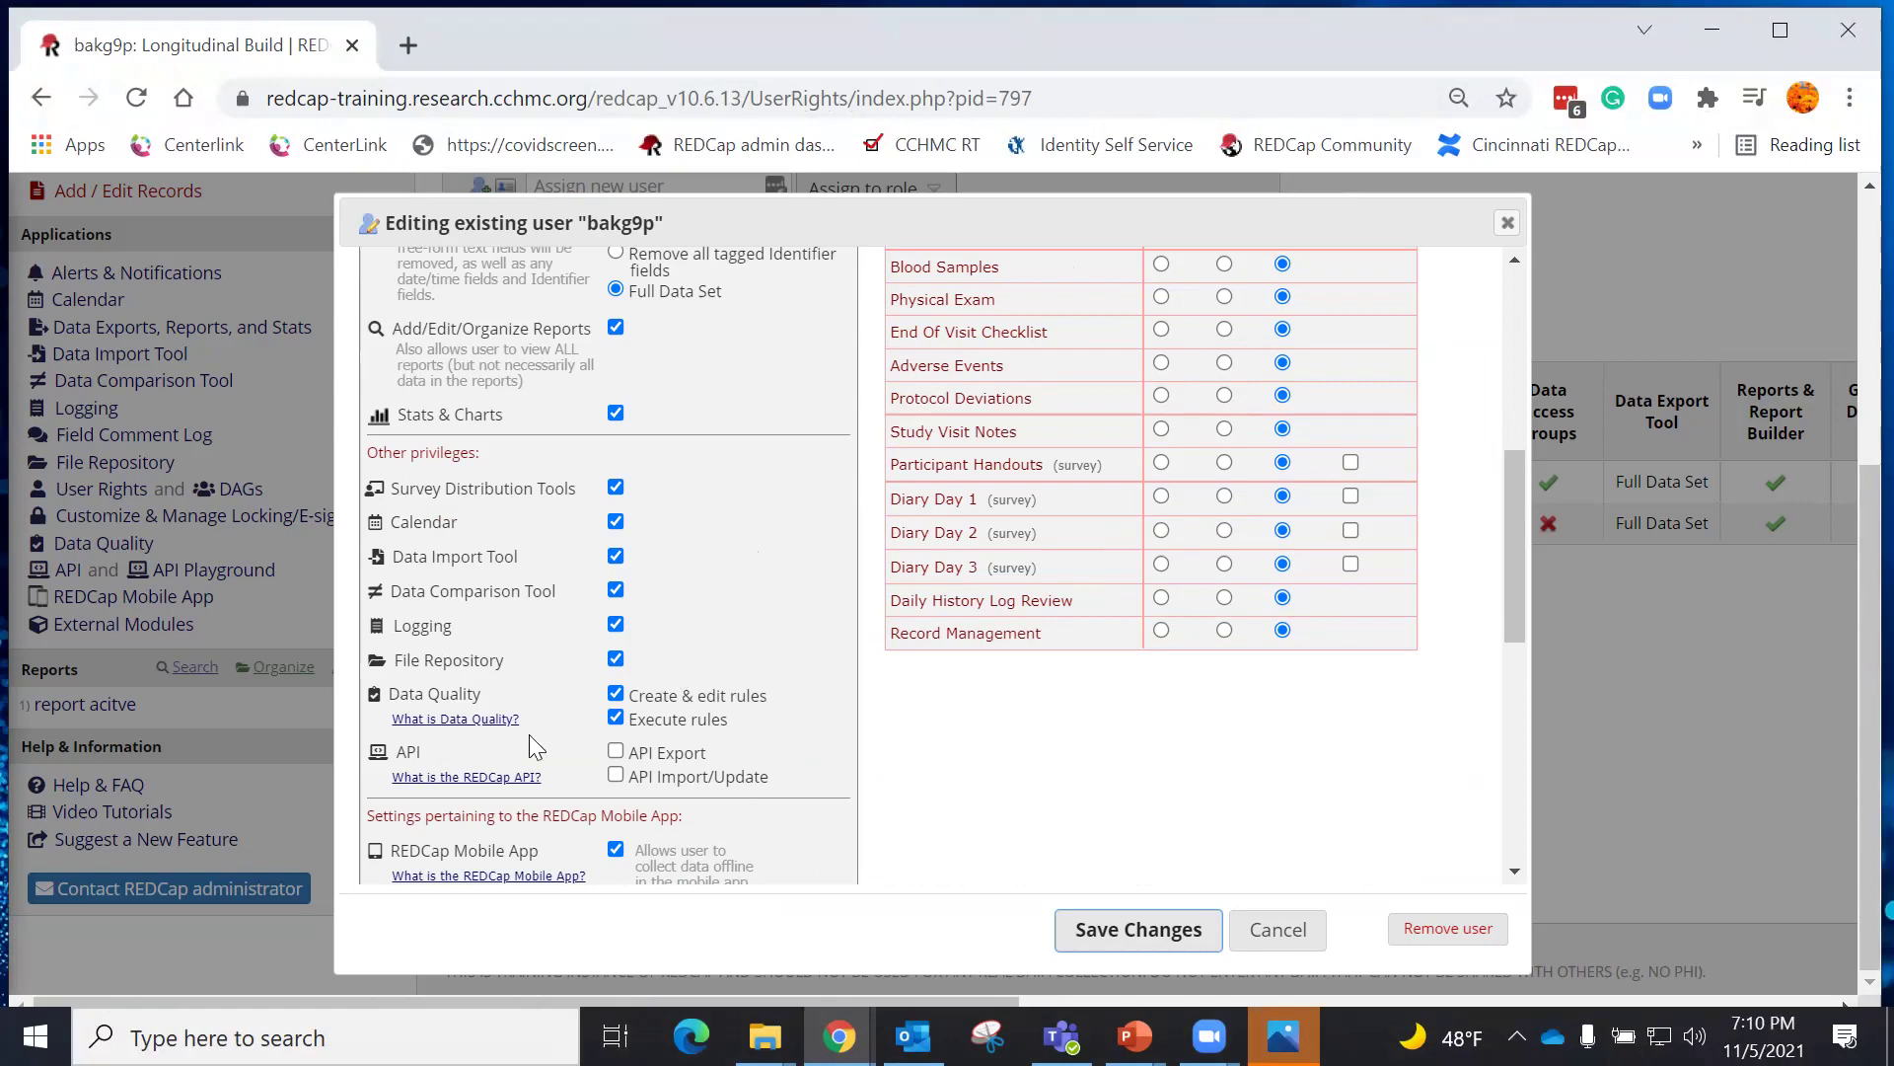
pyautogui.moveTo(388, 691); pyautogui.dragTo(535, 722)
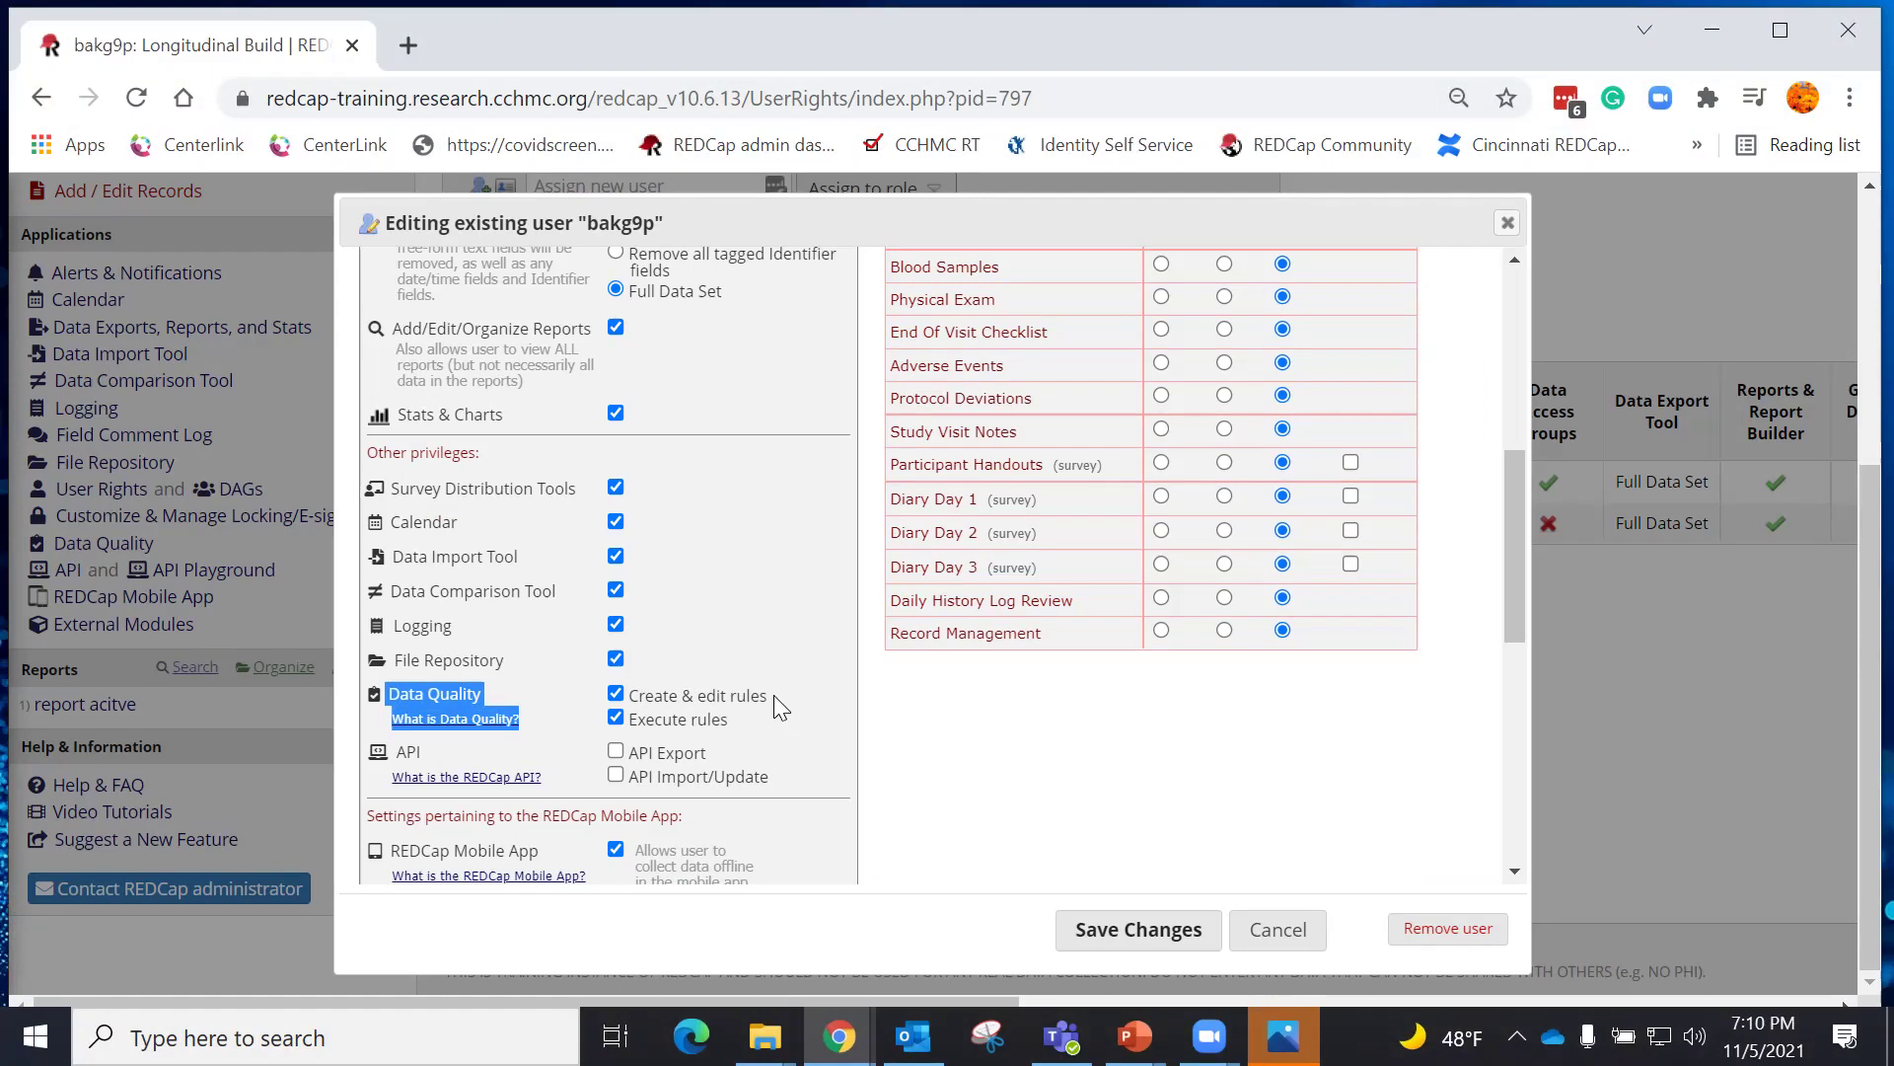
pyautogui.moveTo(774, 695); pyautogui.dragTo(629, 693)
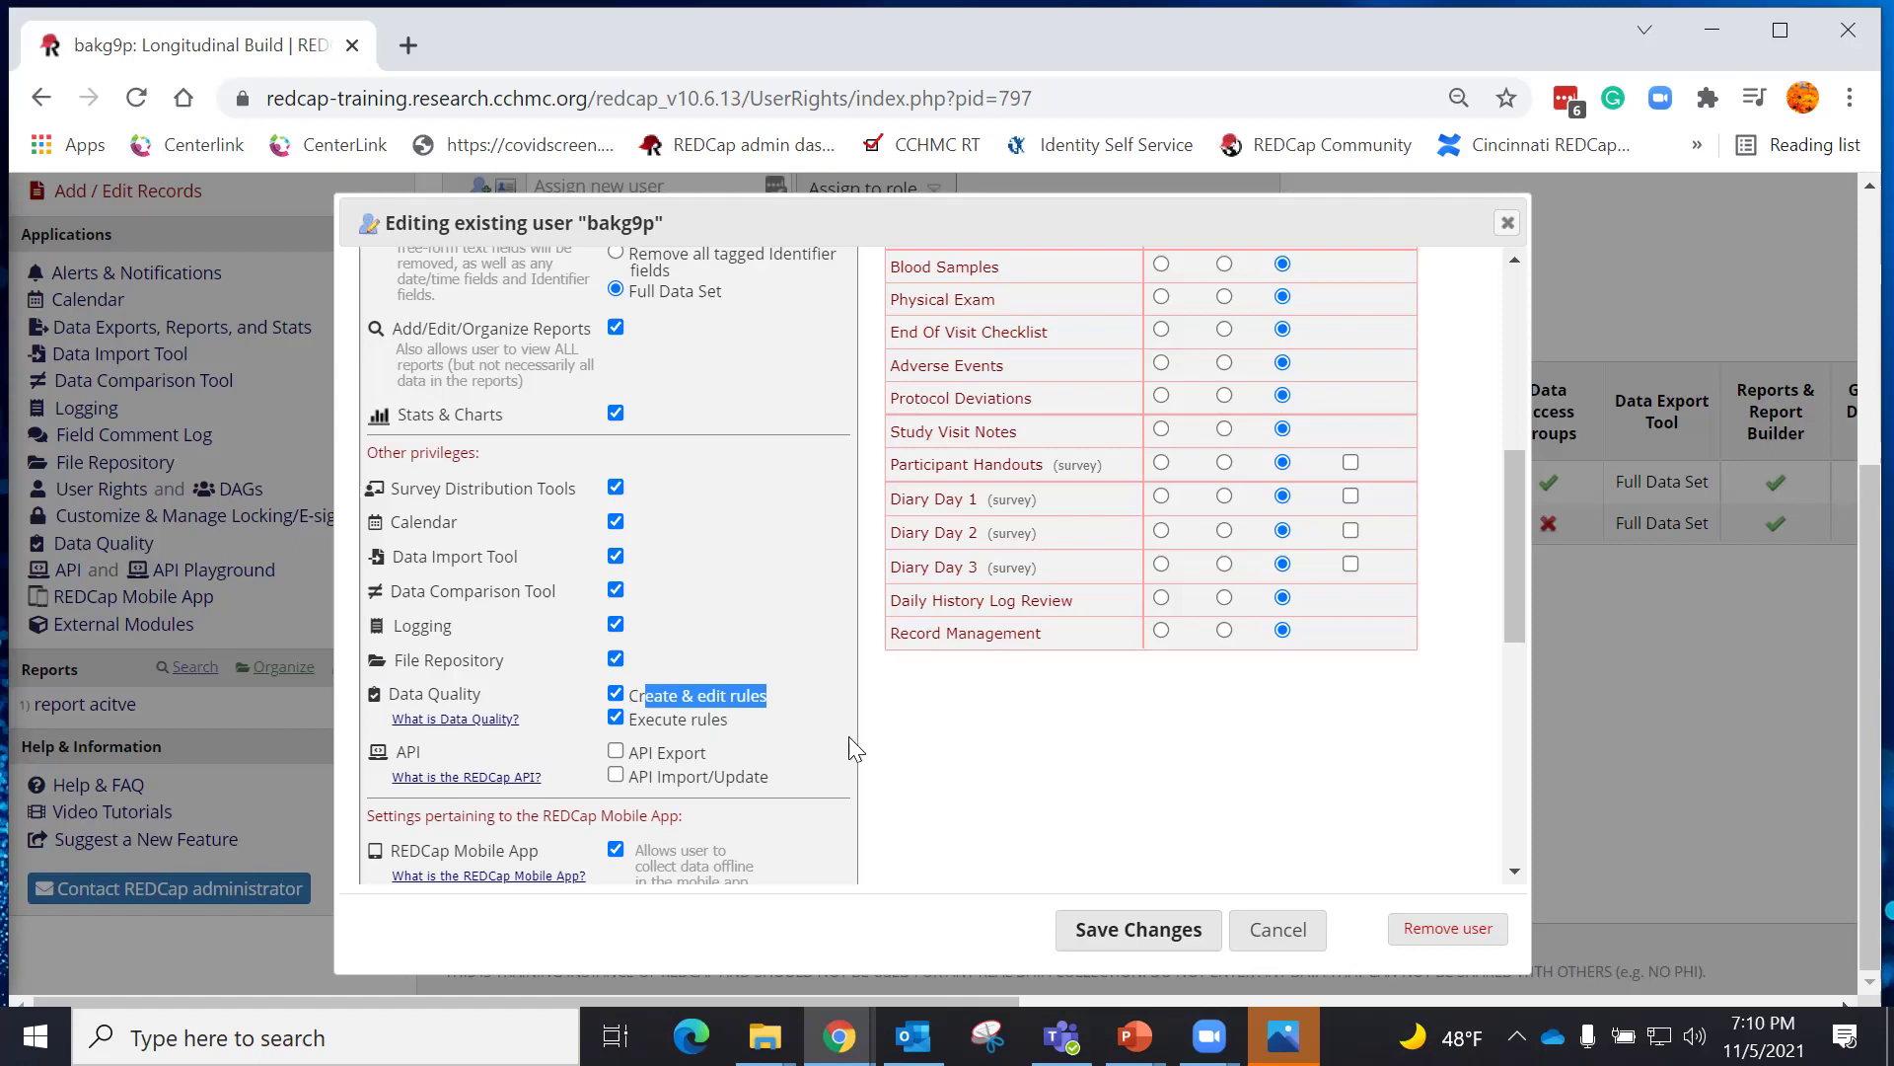
pyautogui.tripleClick(667, 720)
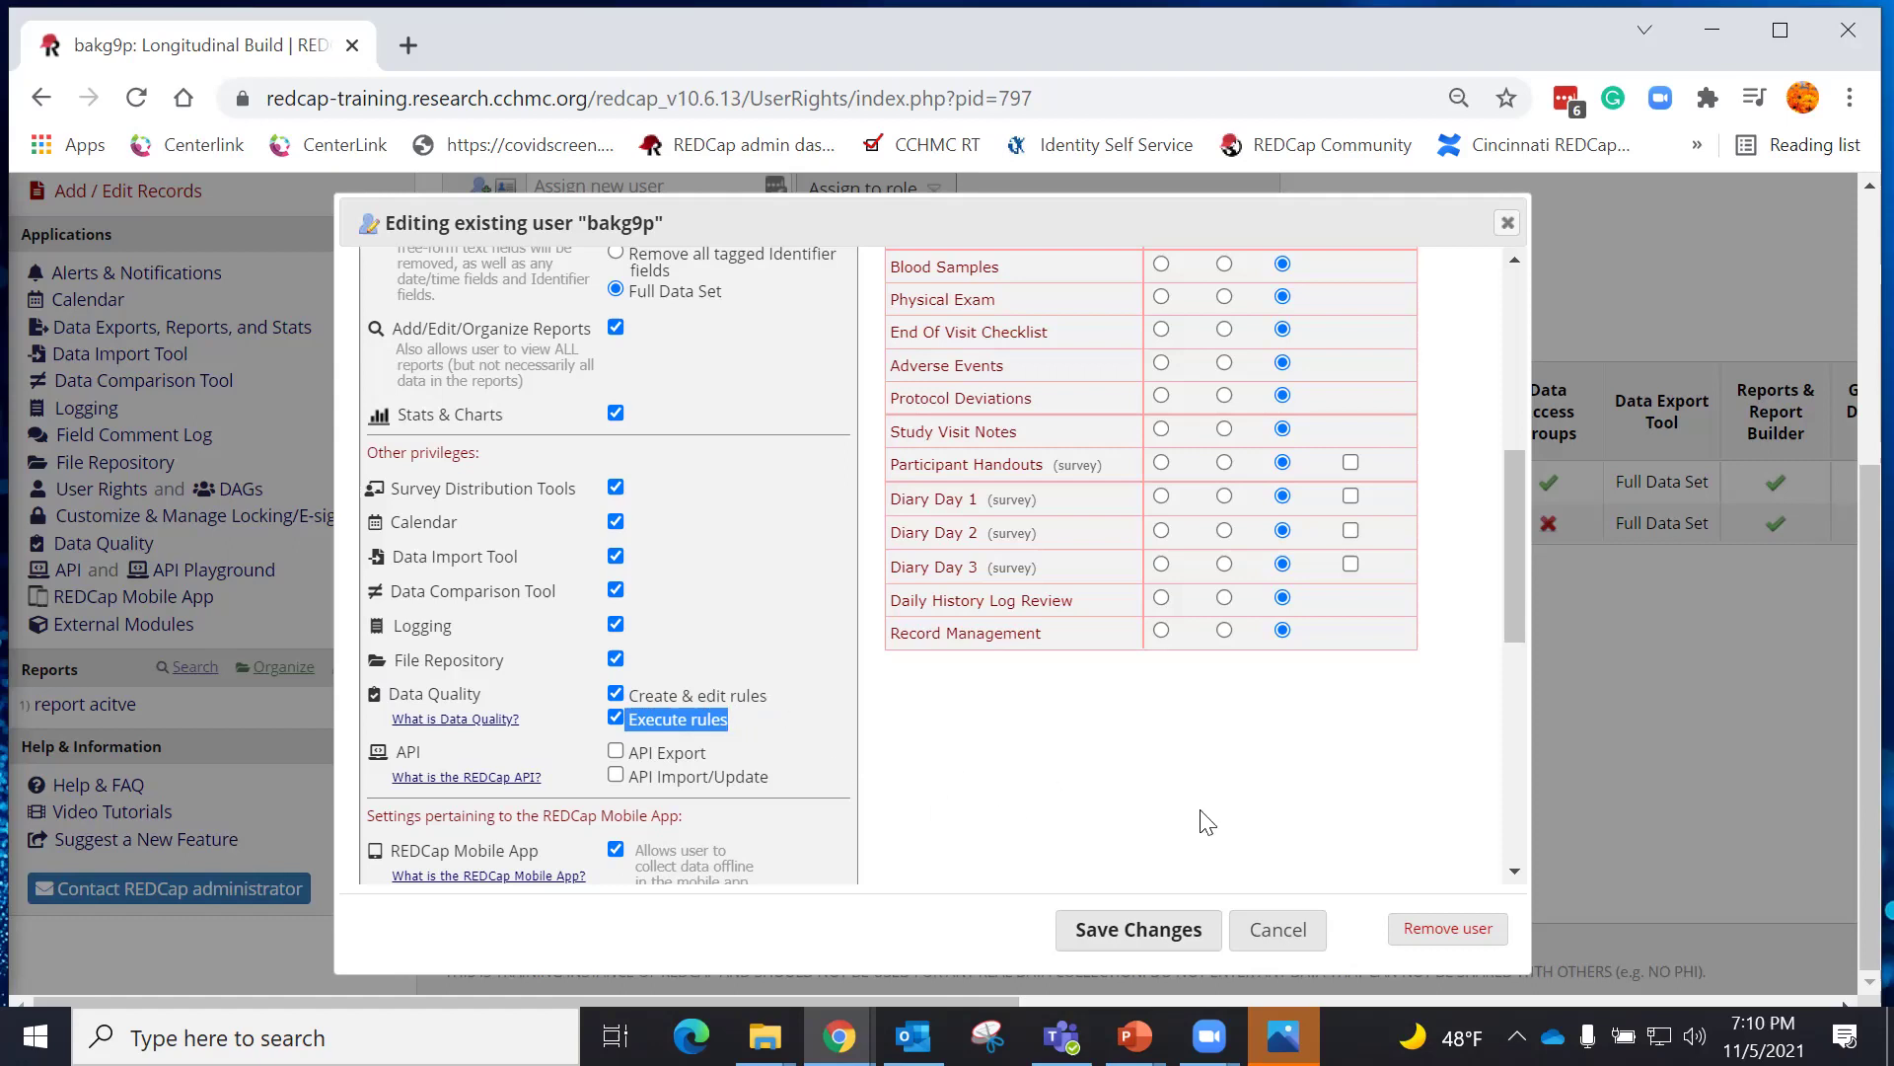
# - Save the privileges, then open Data Quality with its instructions and view rules A–I plus Missing Visit Date
pyautogui.click(1187, 934)
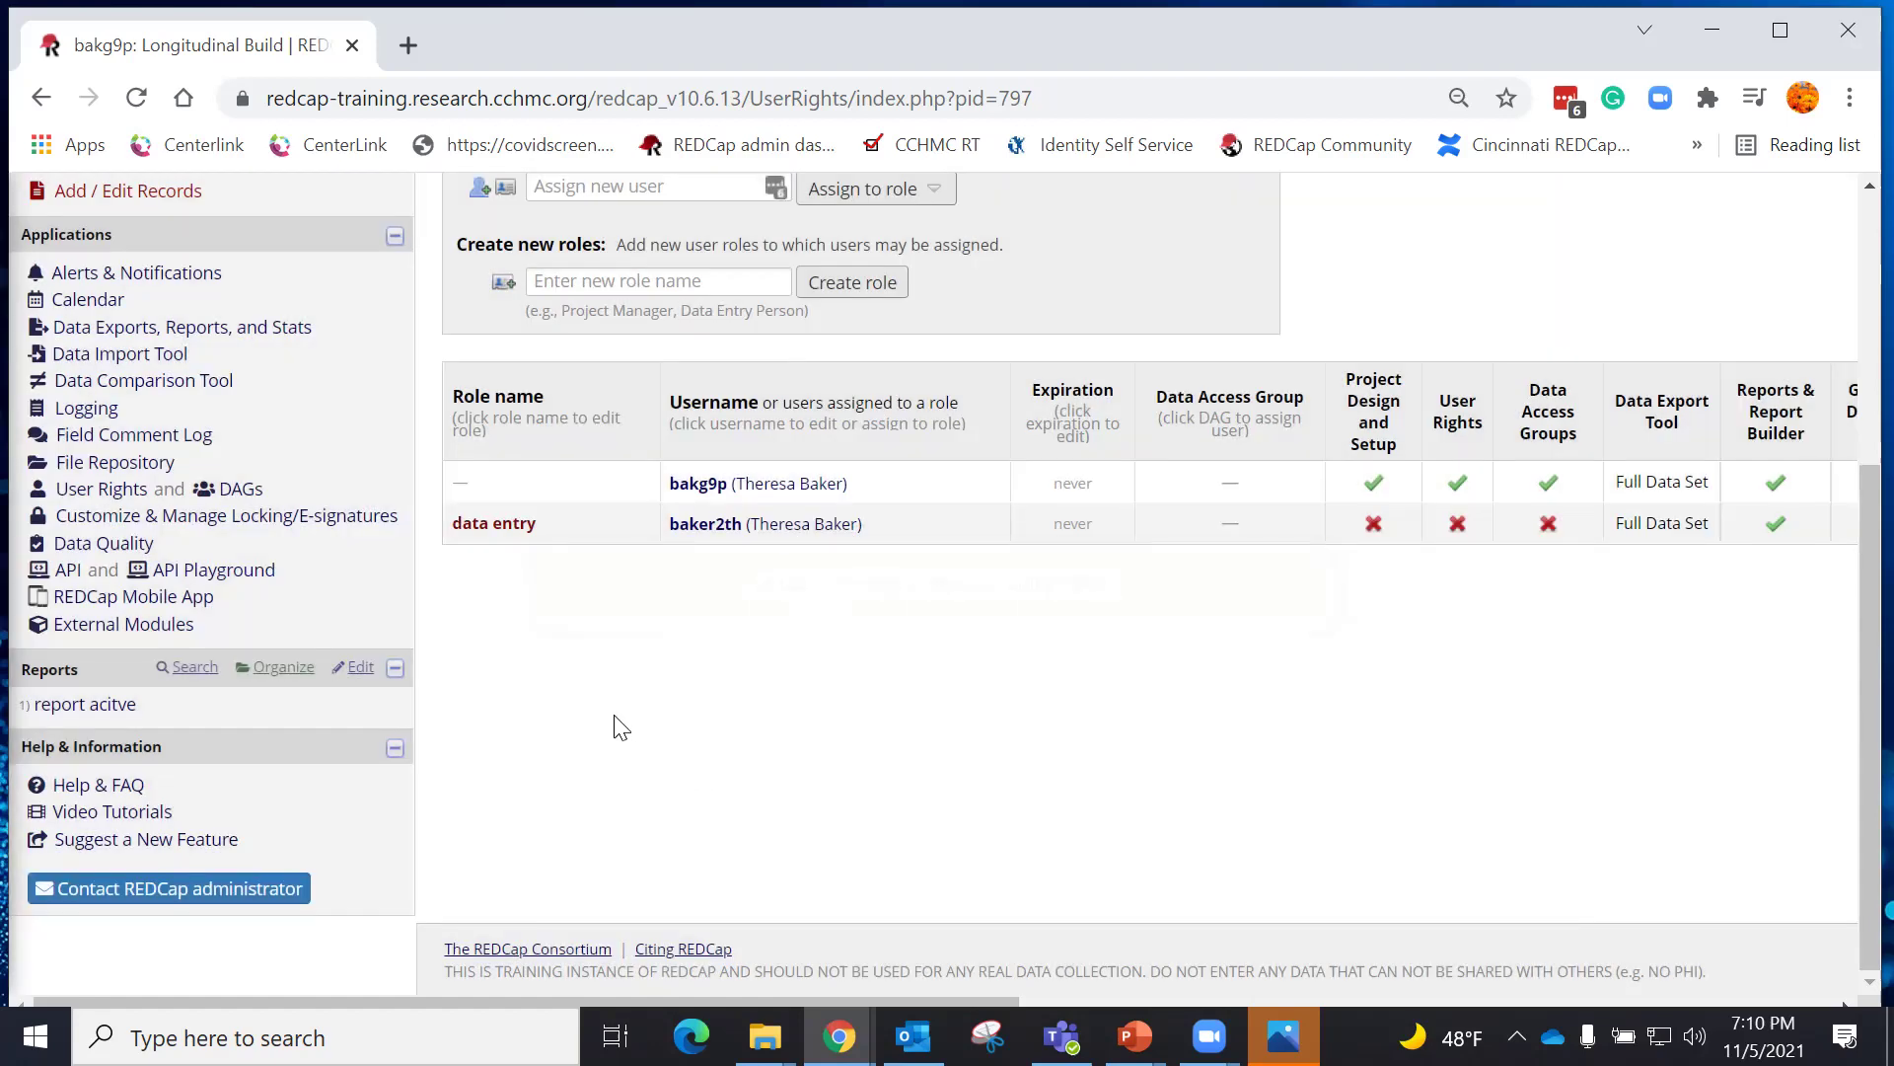
pyautogui.click(83, 544)
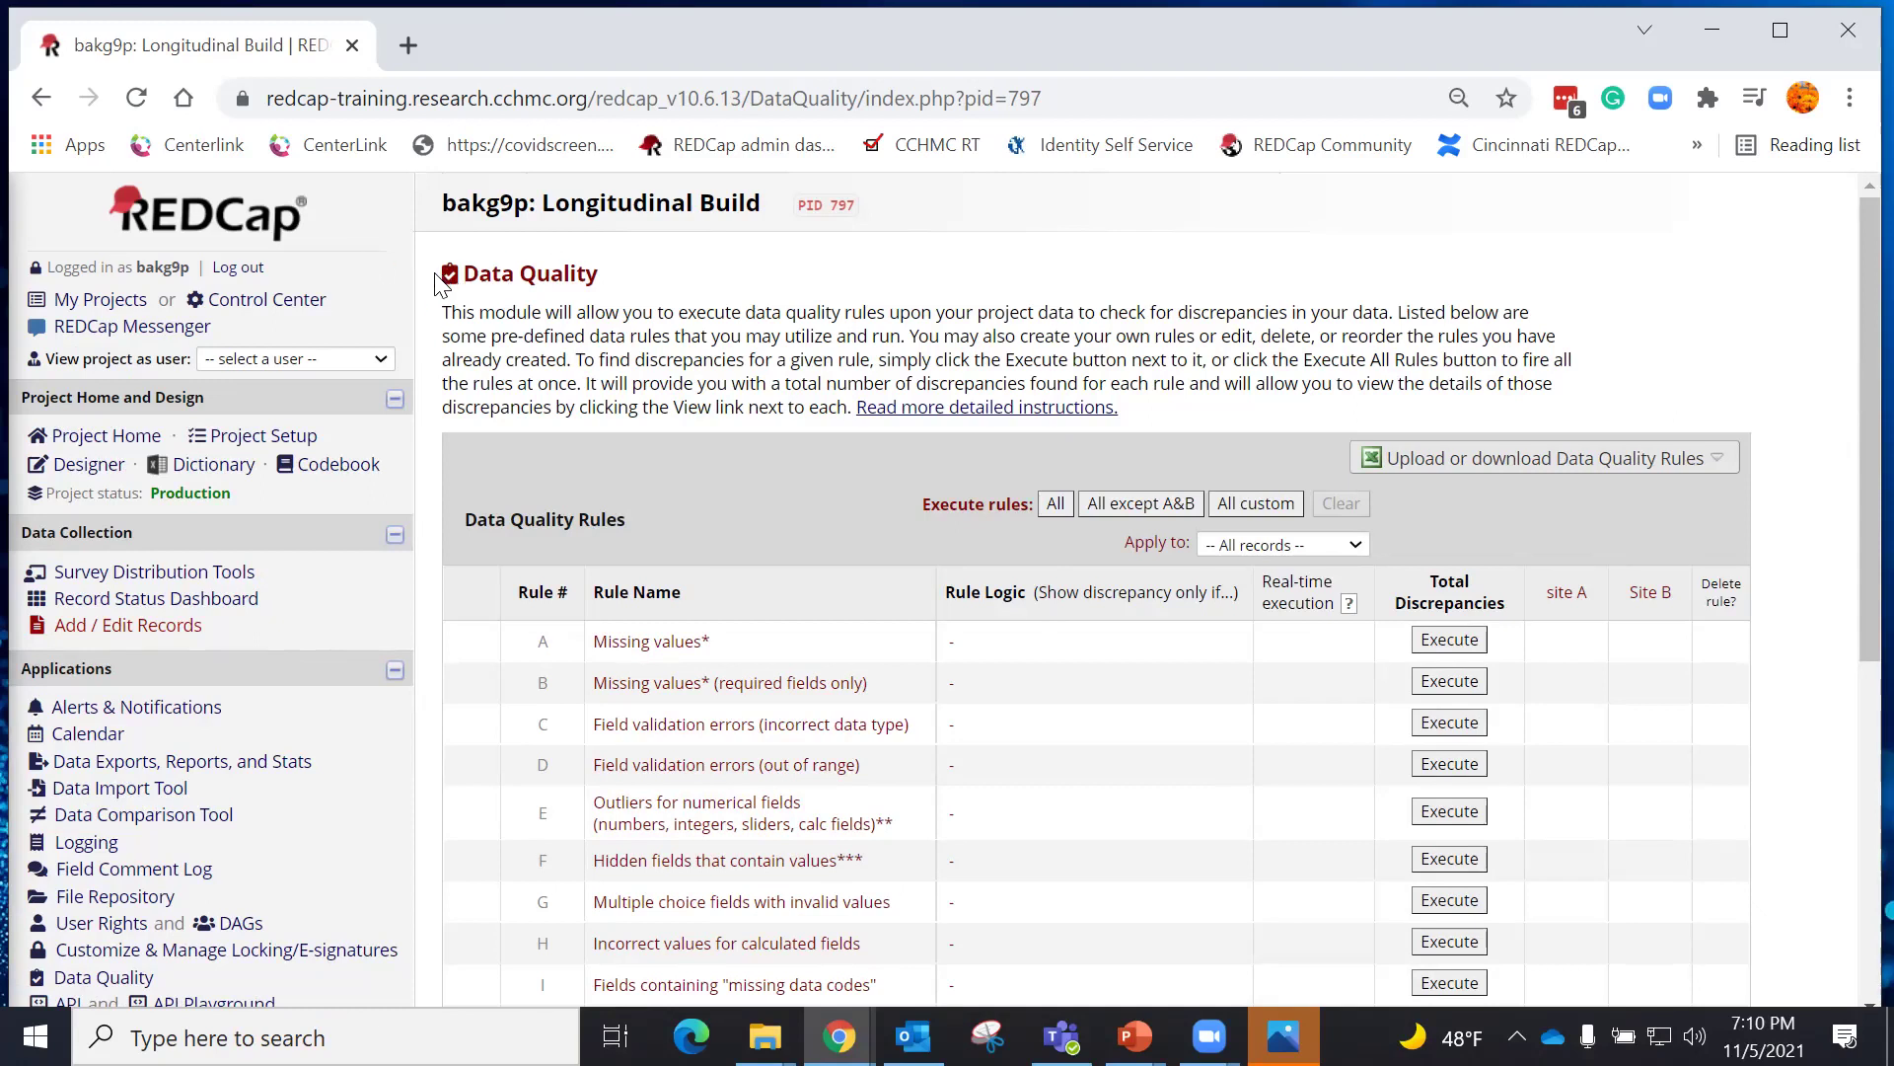
pyautogui.click(1012, 411)
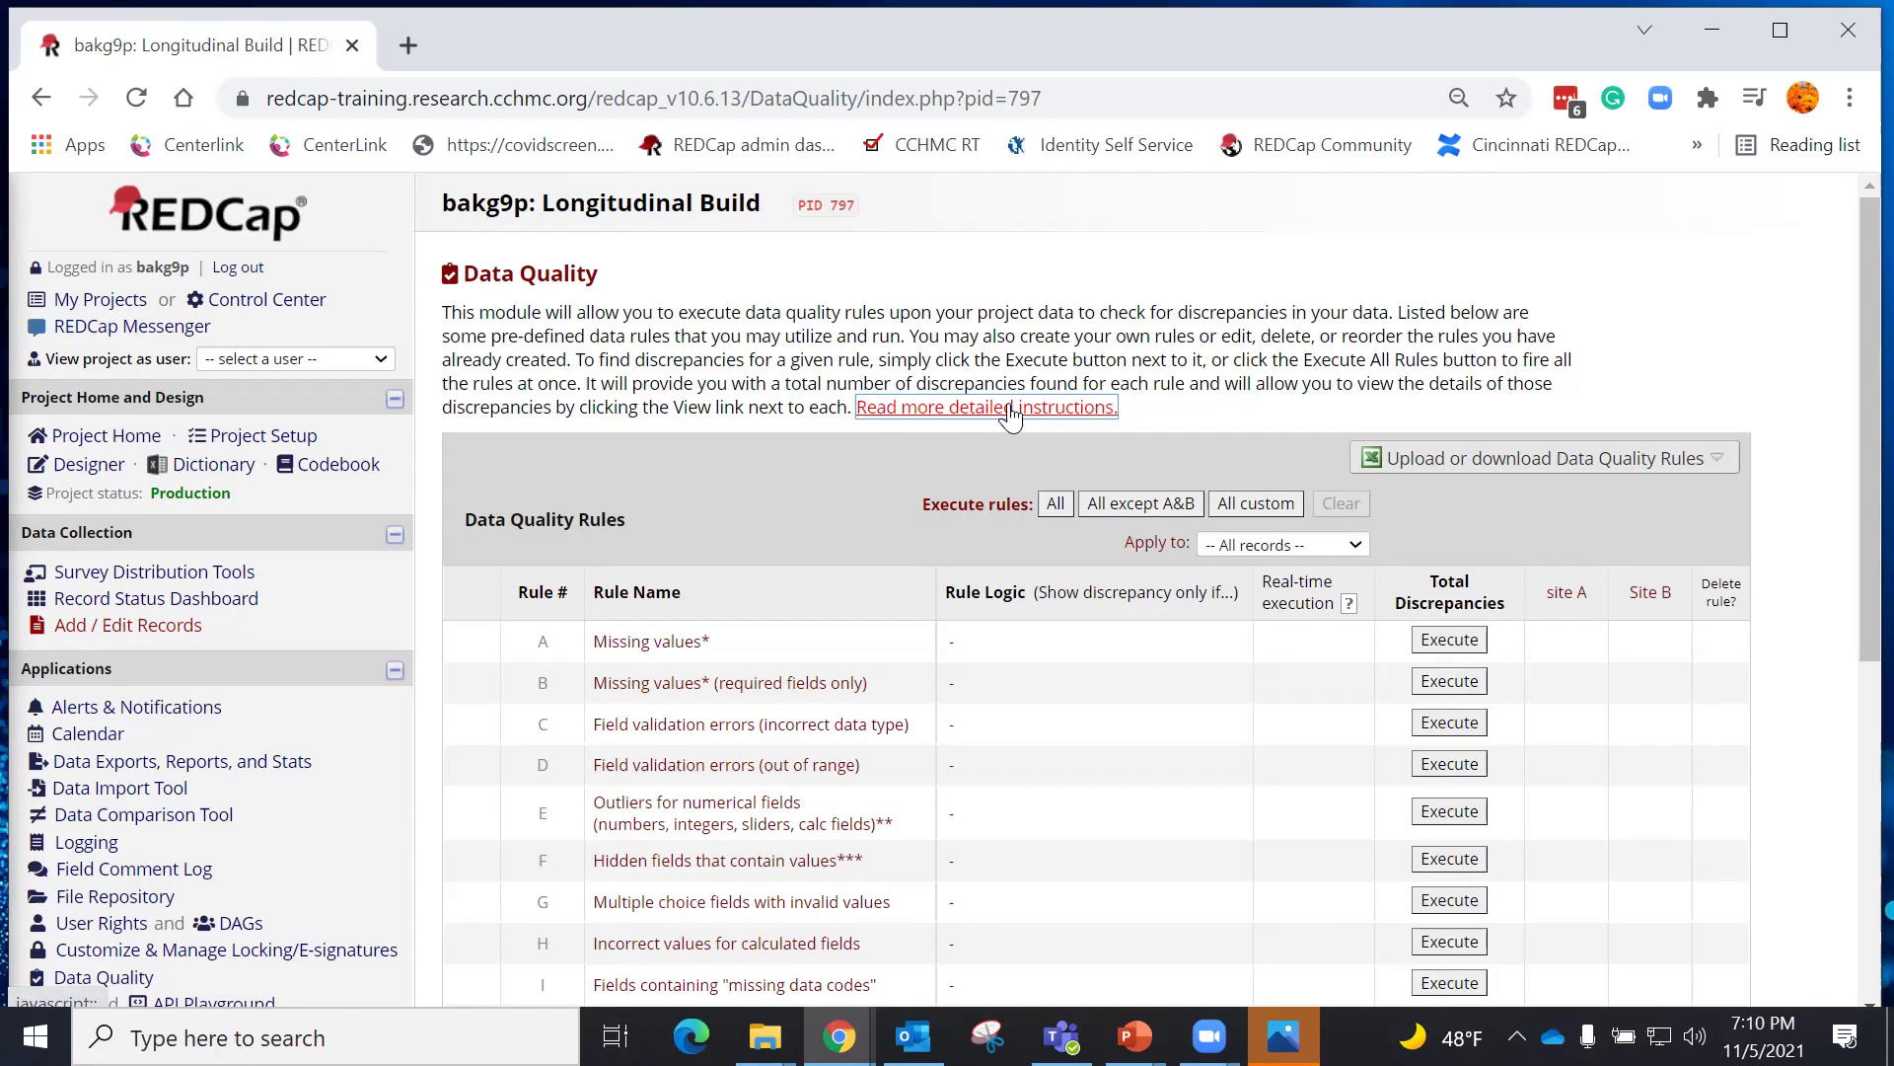
pyautogui.scroll(-3, 1824, 395)
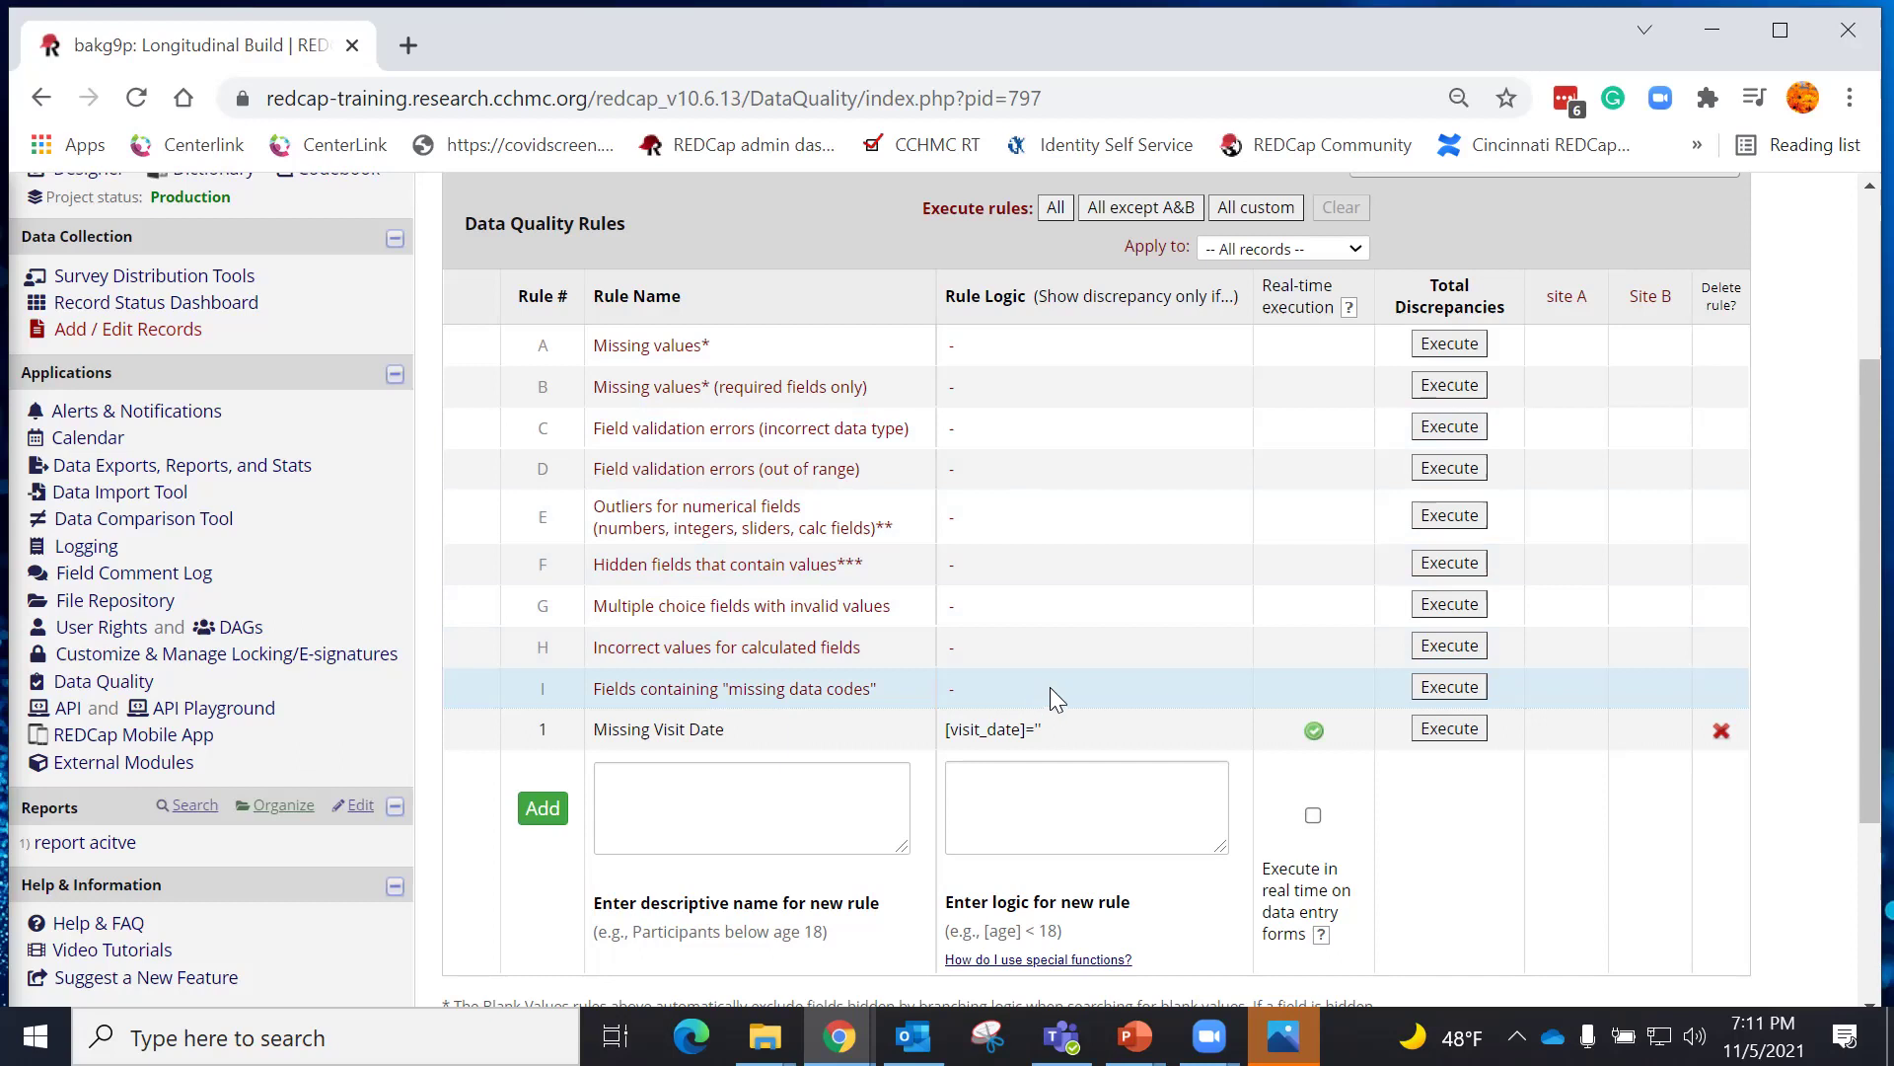
# - Run rule A (Missing values*), view its 950 discrepancies, then exclude and restore the age_visit entry
pyautogui.click(1454, 343)
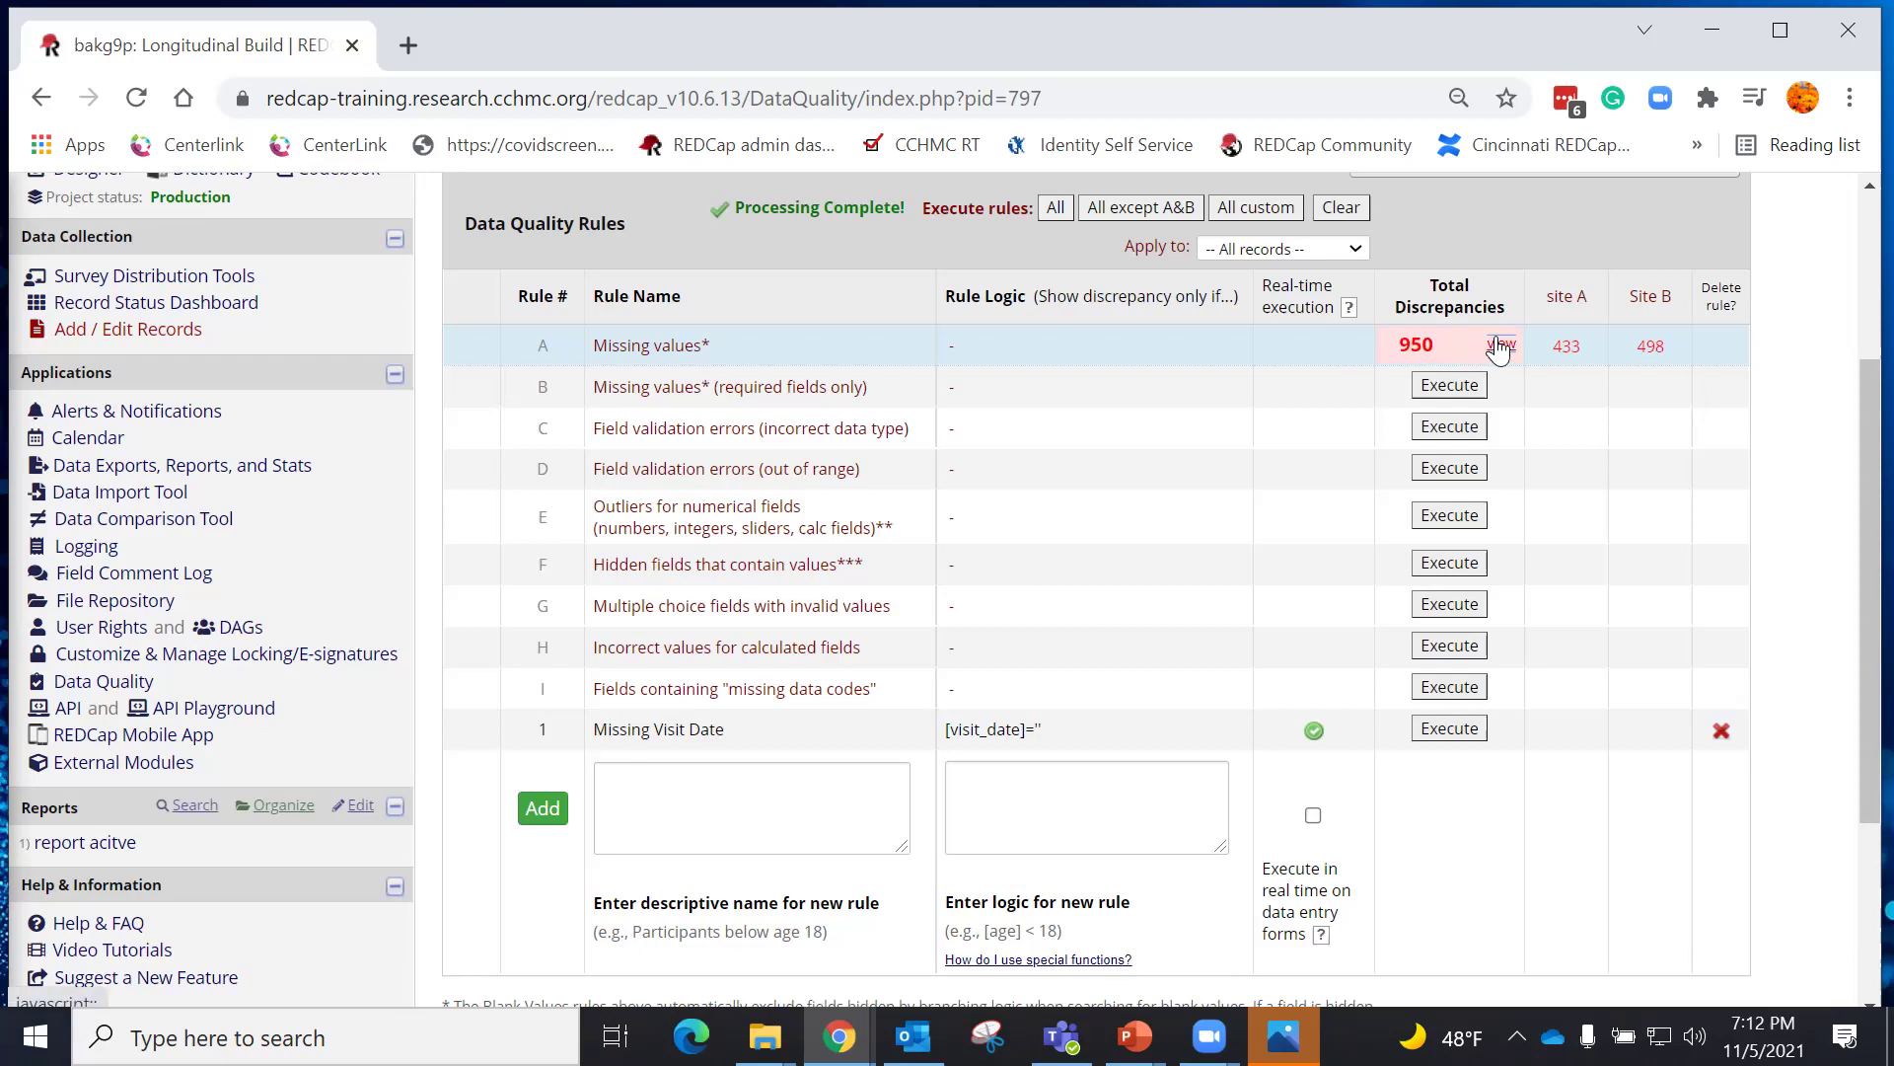
pyautogui.click(1498, 346)
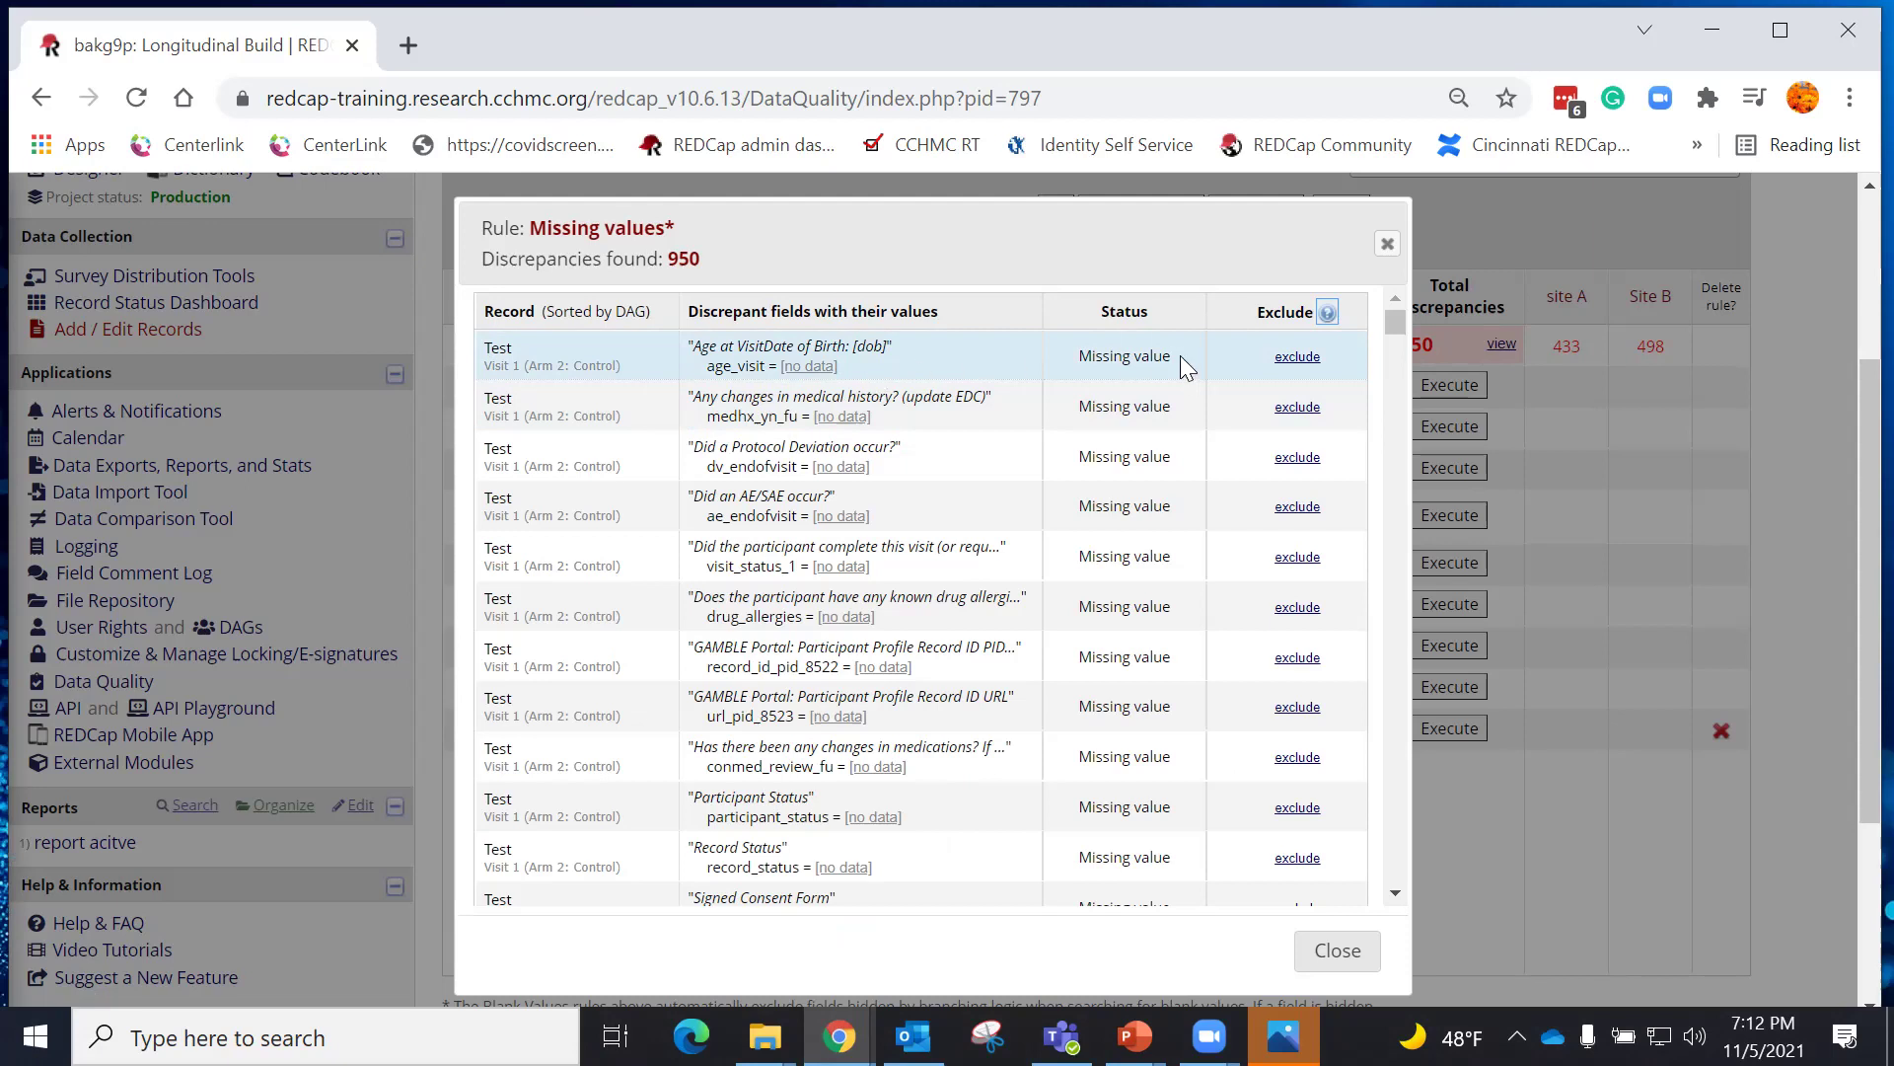
pyautogui.click(1301, 357)
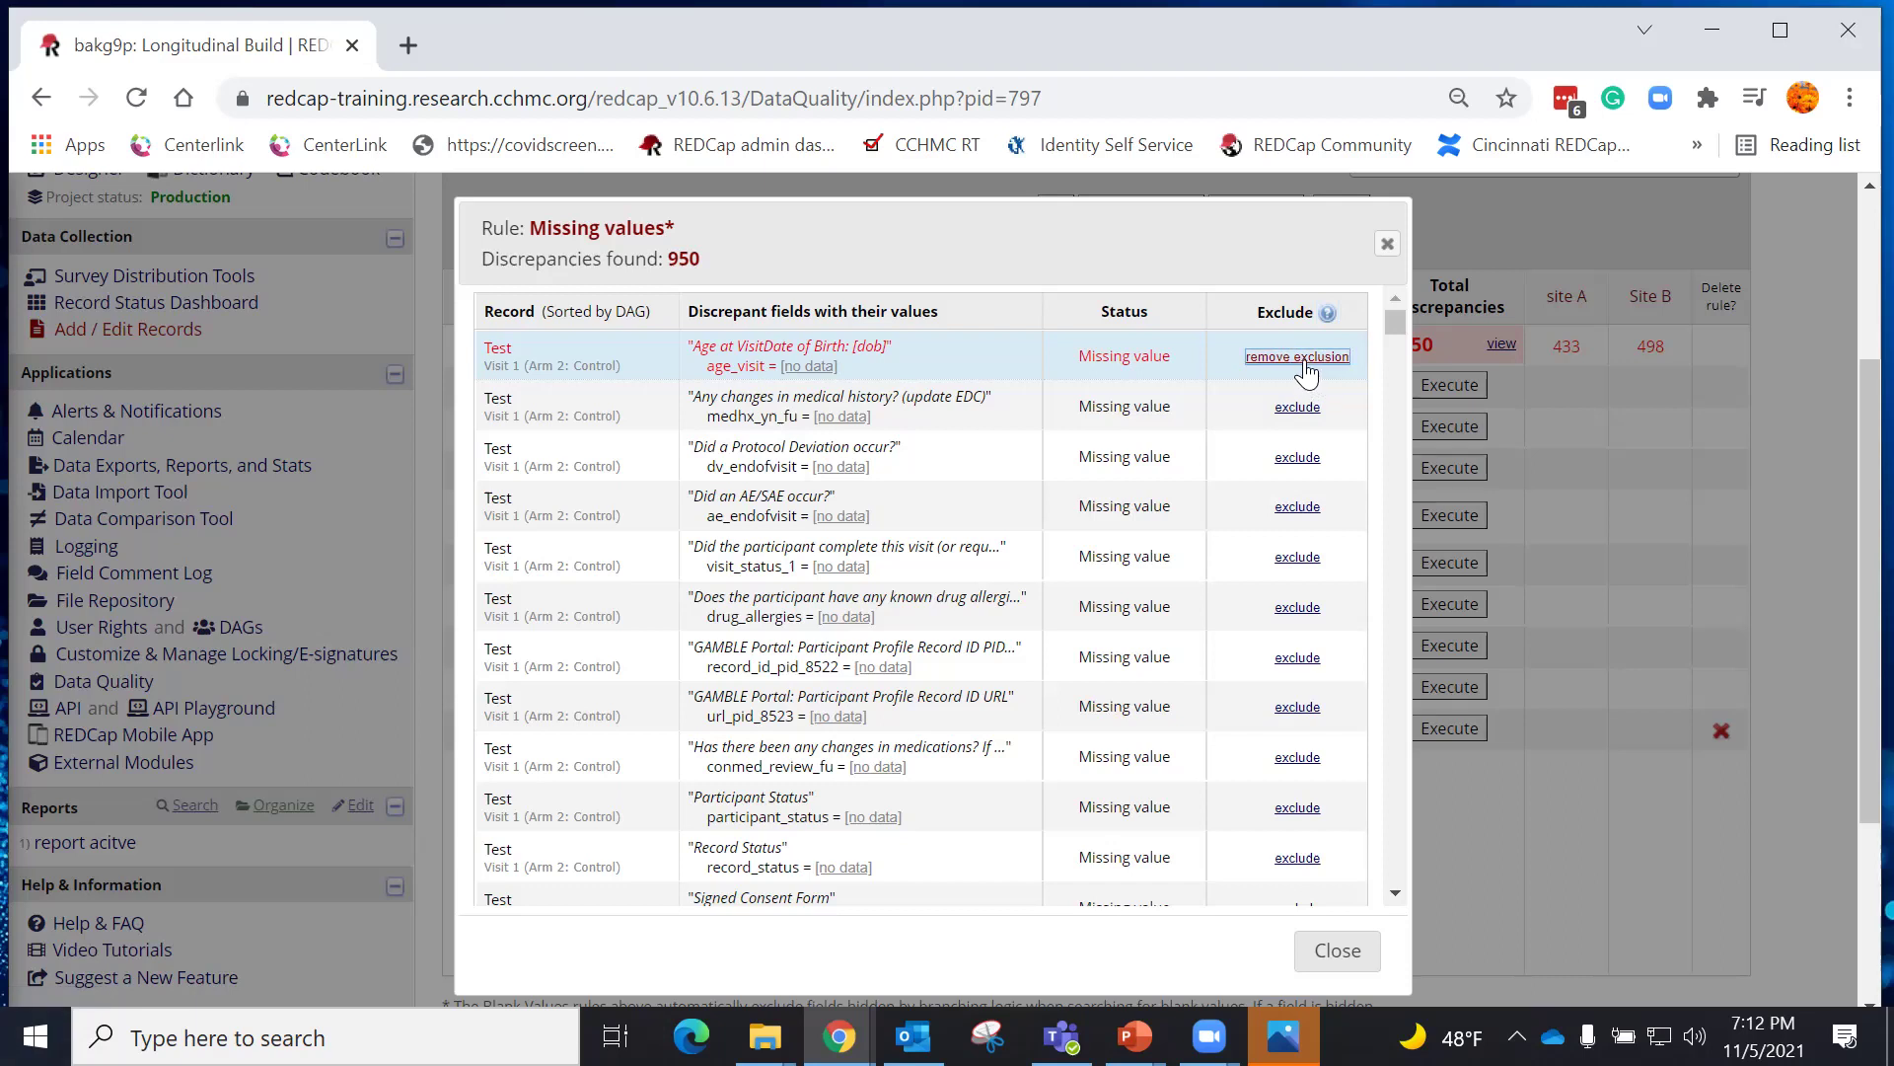
pyautogui.click(1301, 358)
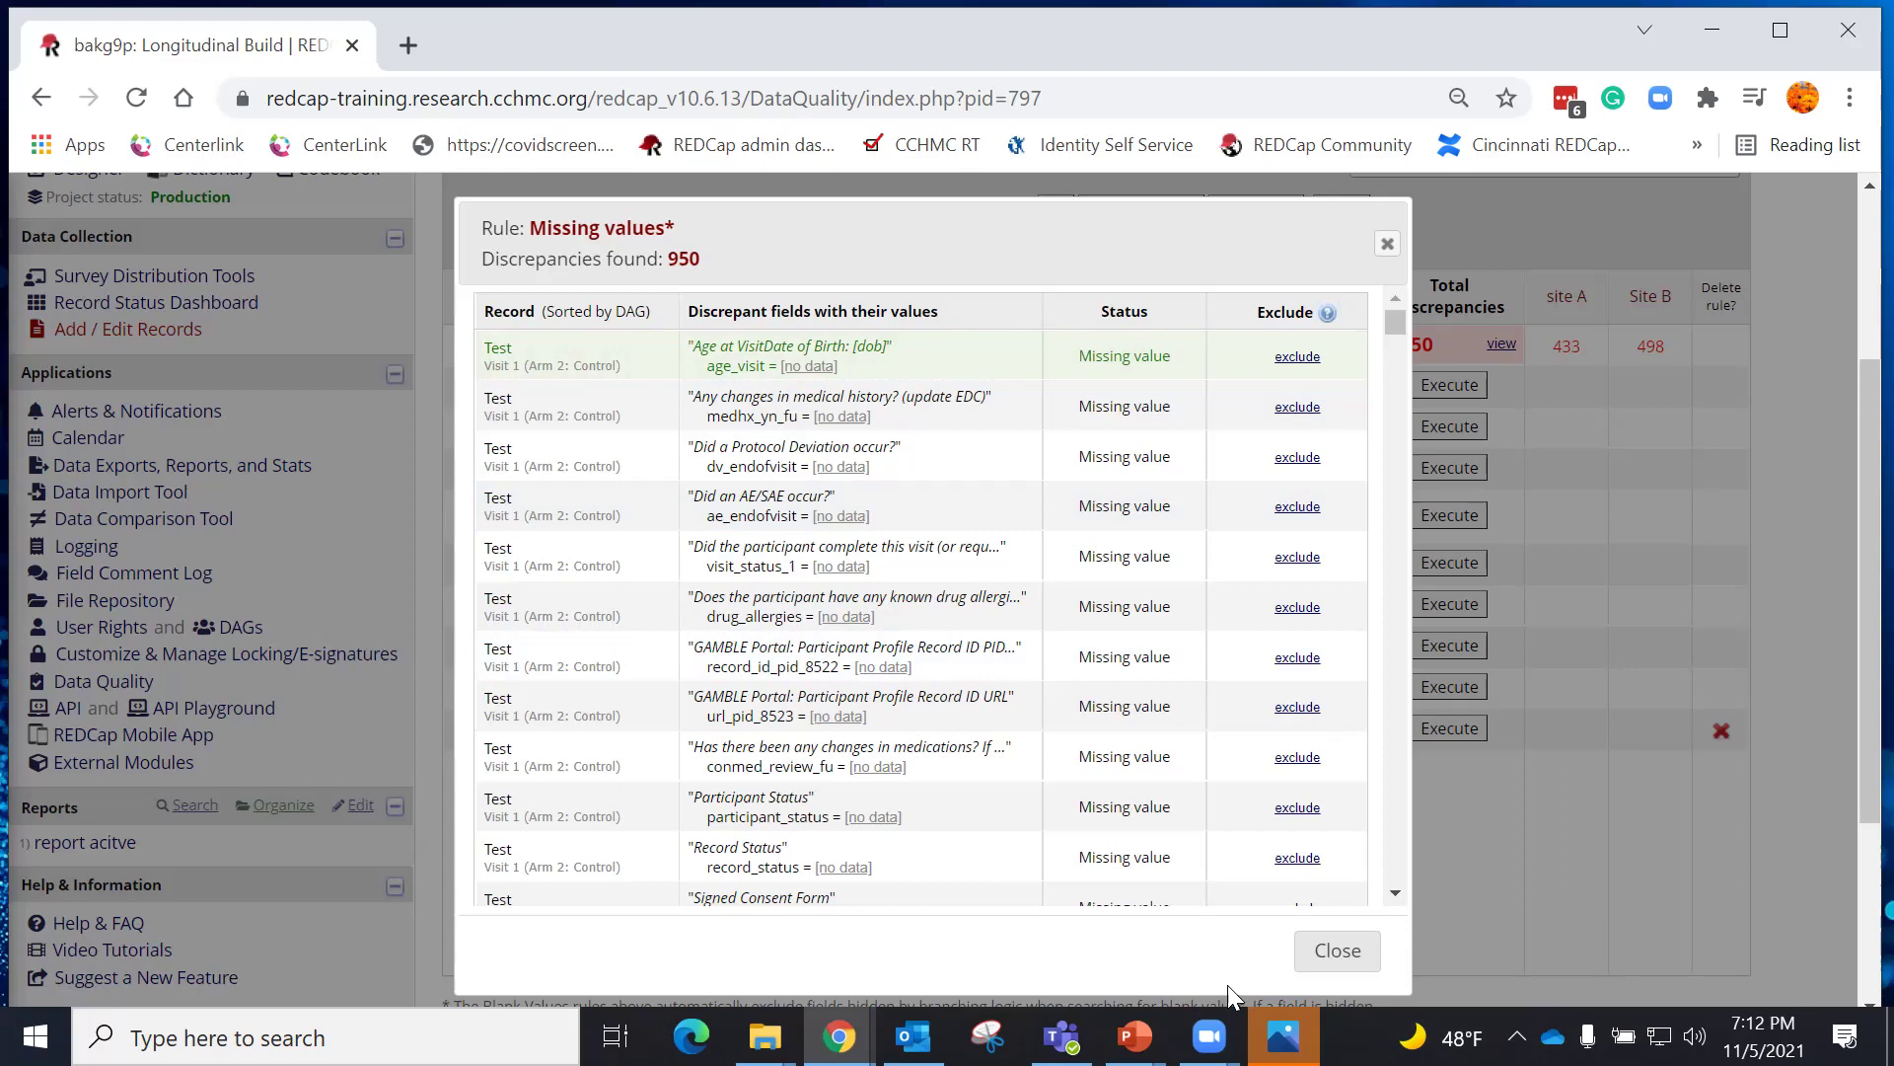
# - Close rule A's list and run Missing Visit Date, yielding 23 discrepancies (9 site A, 14 Site B)
pyautogui.click(1337, 962)
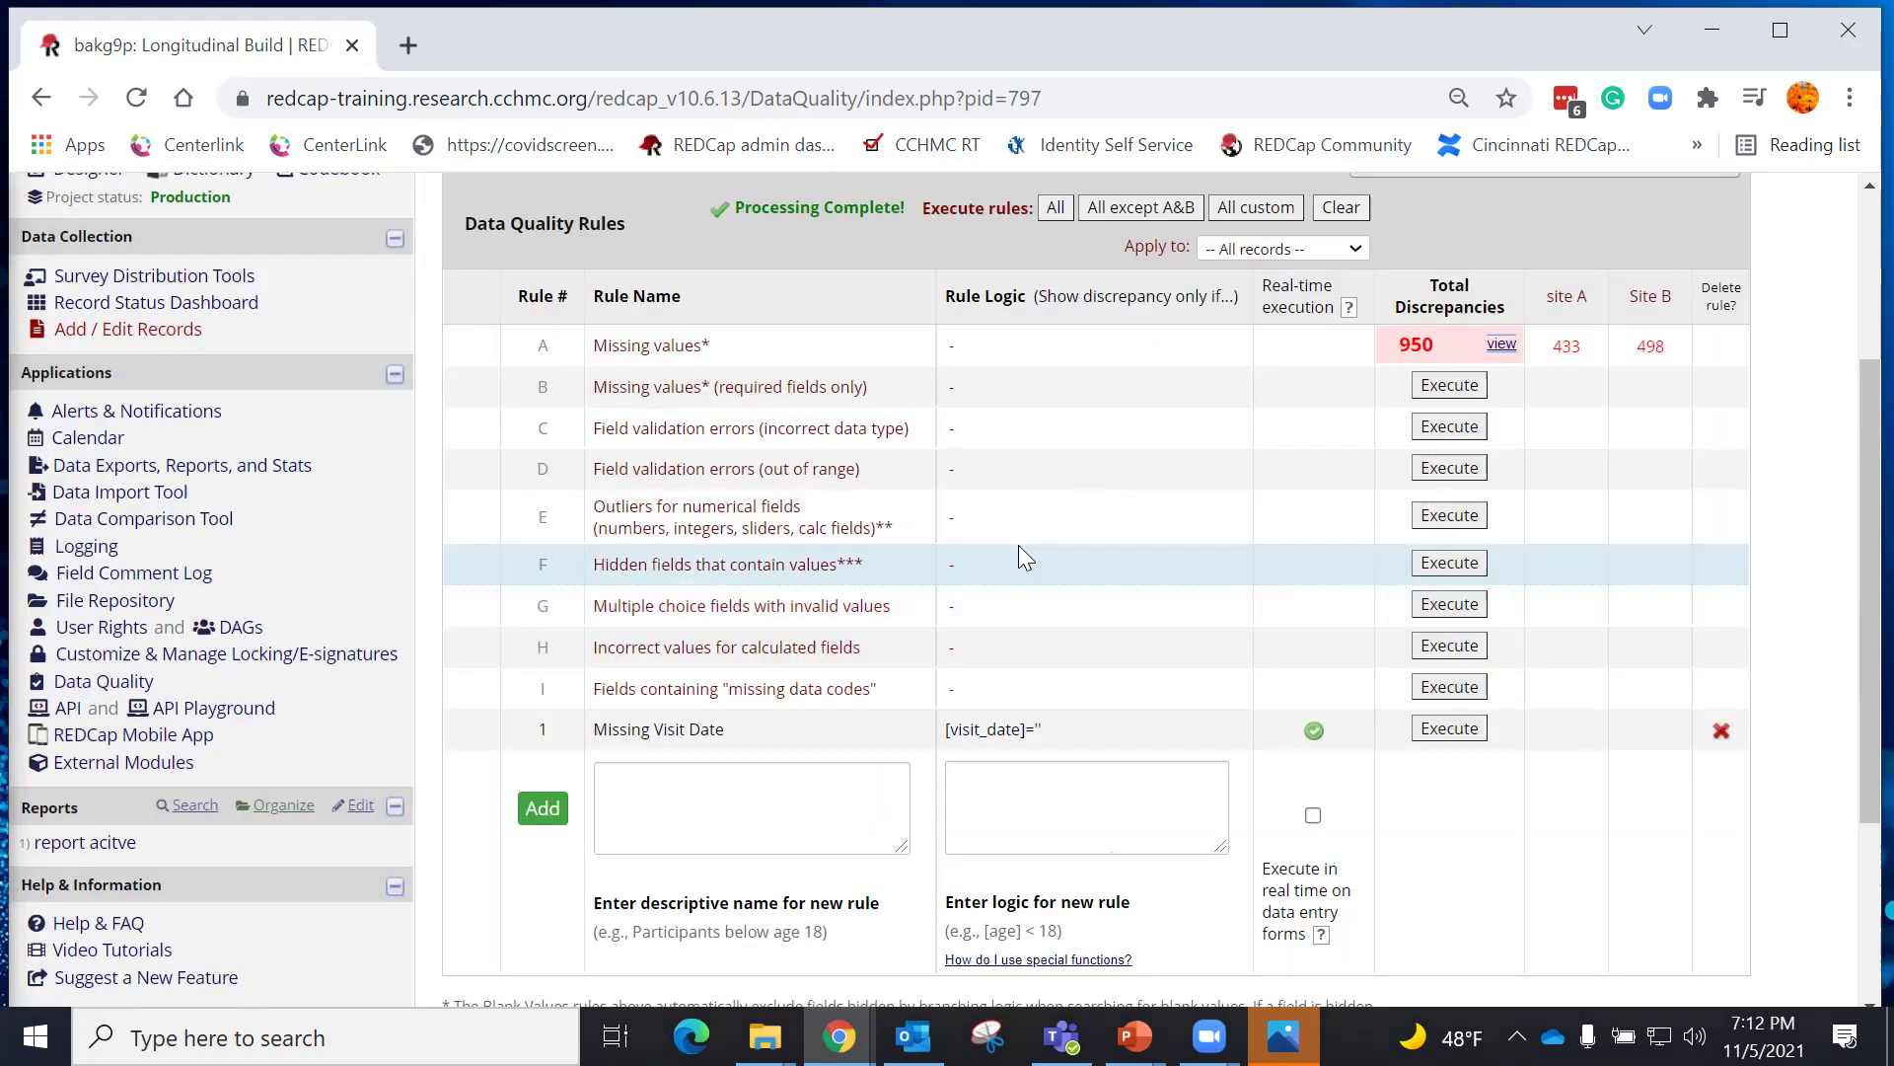
pyautogui.scroll(-1, 1018, 544)
pyautogui.scroll(-2, 927, 570)
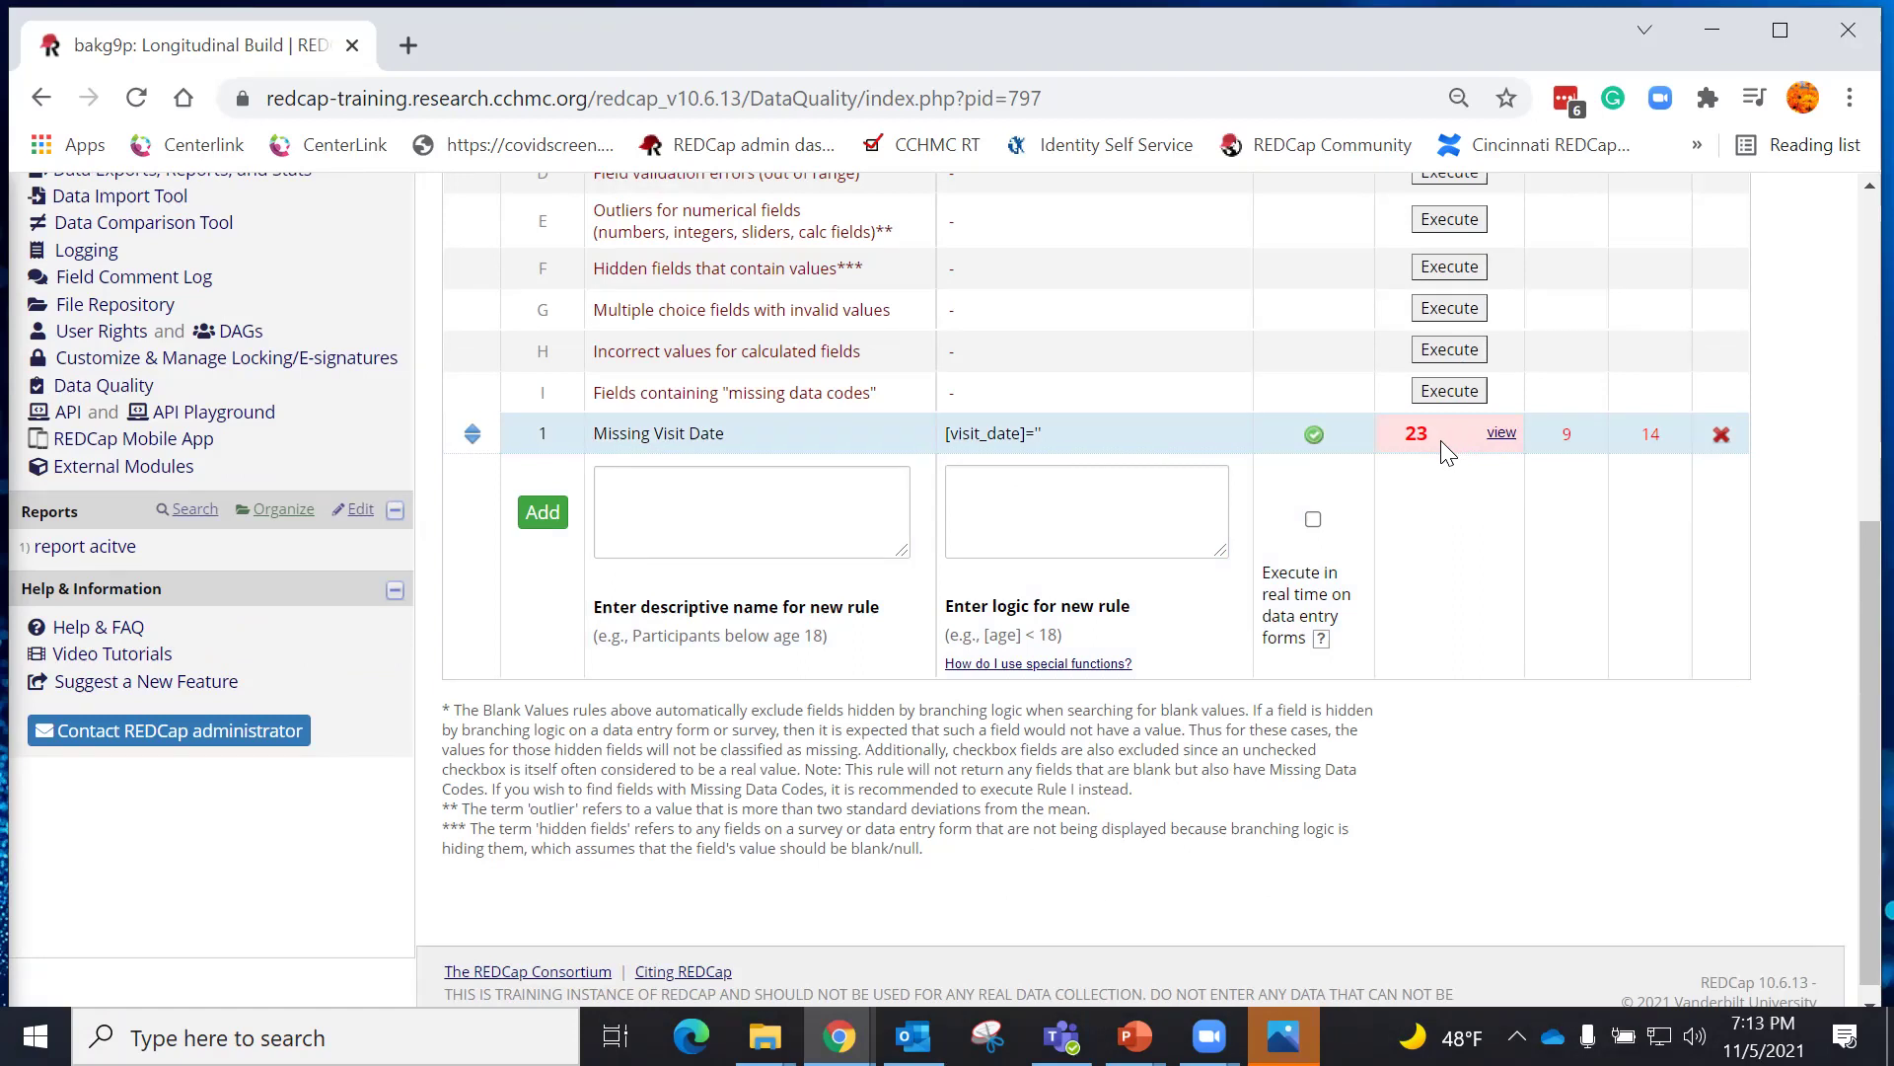
pyautogui.scroll(3, 1847, 483)
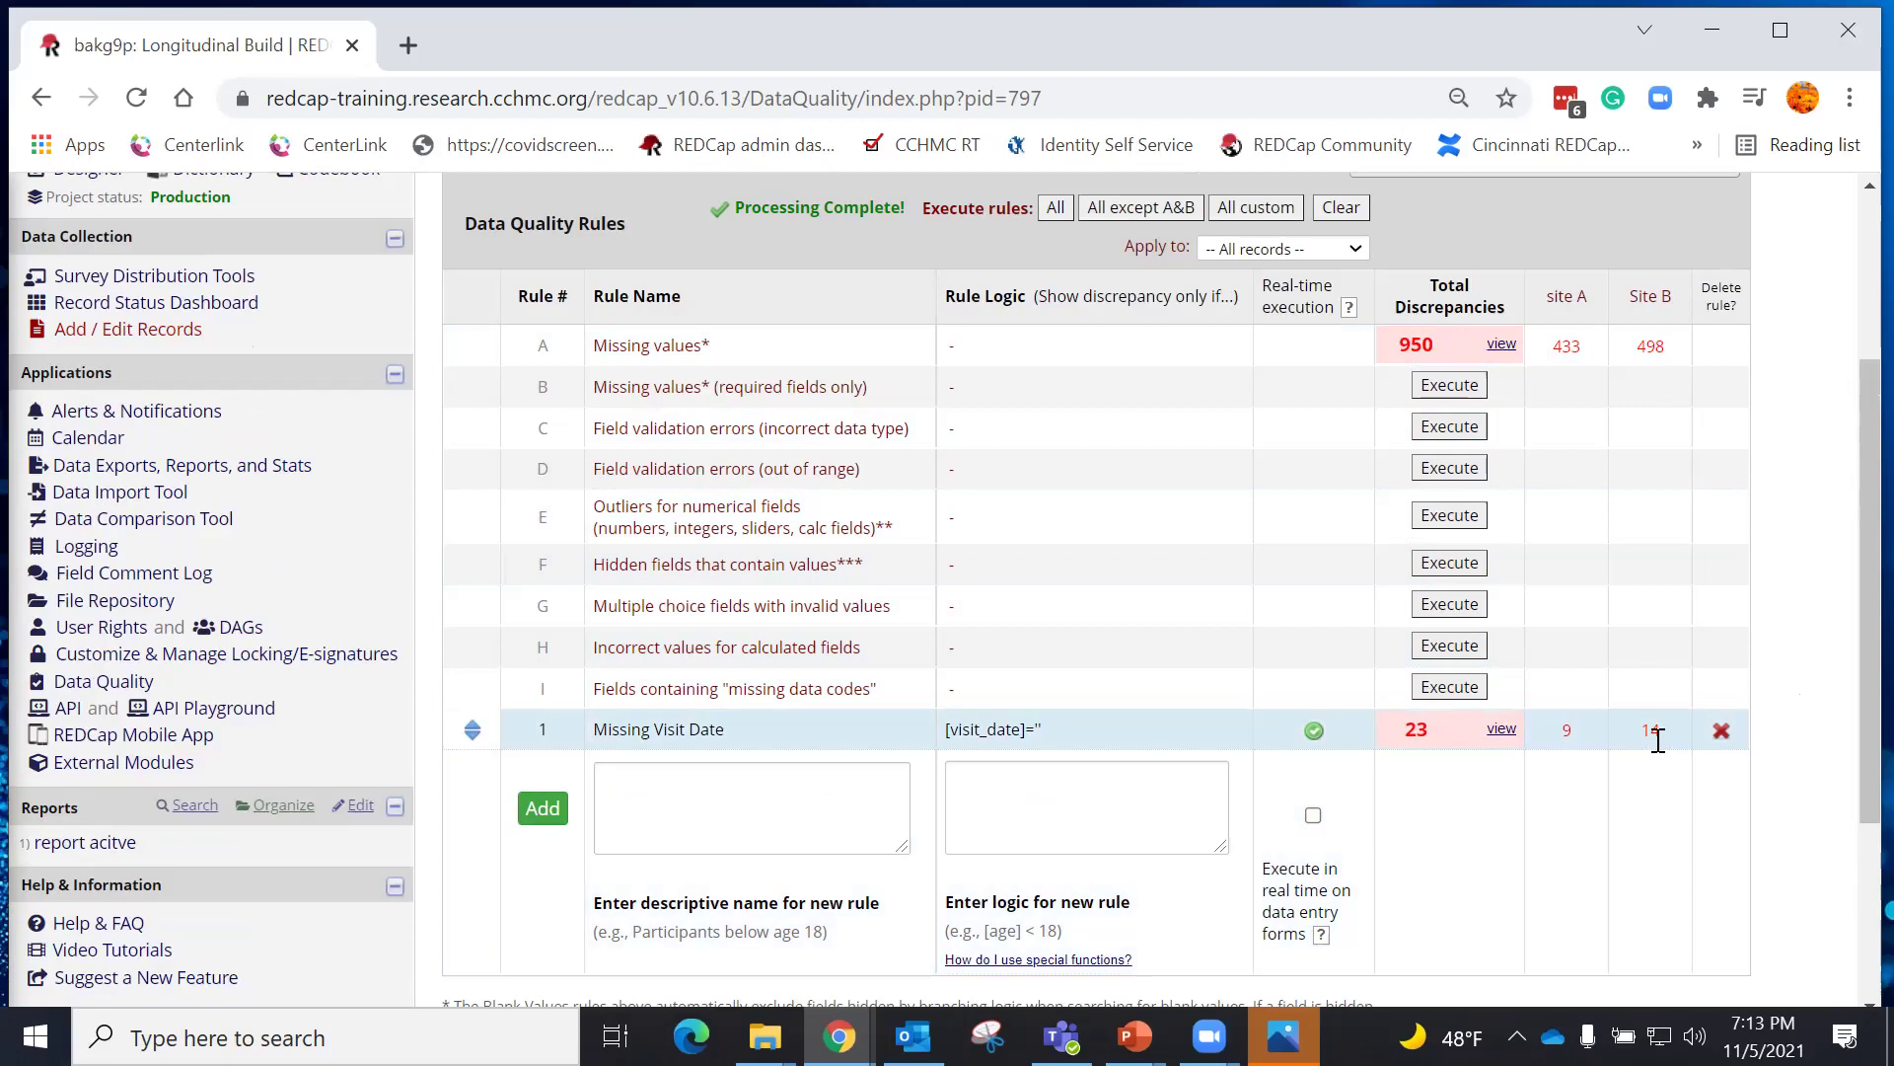
# - View Missing Visit Date discrepancies and check record 1's Landing Page Visit Date of 11-05-2021
pyautogui.click(1502, 731)
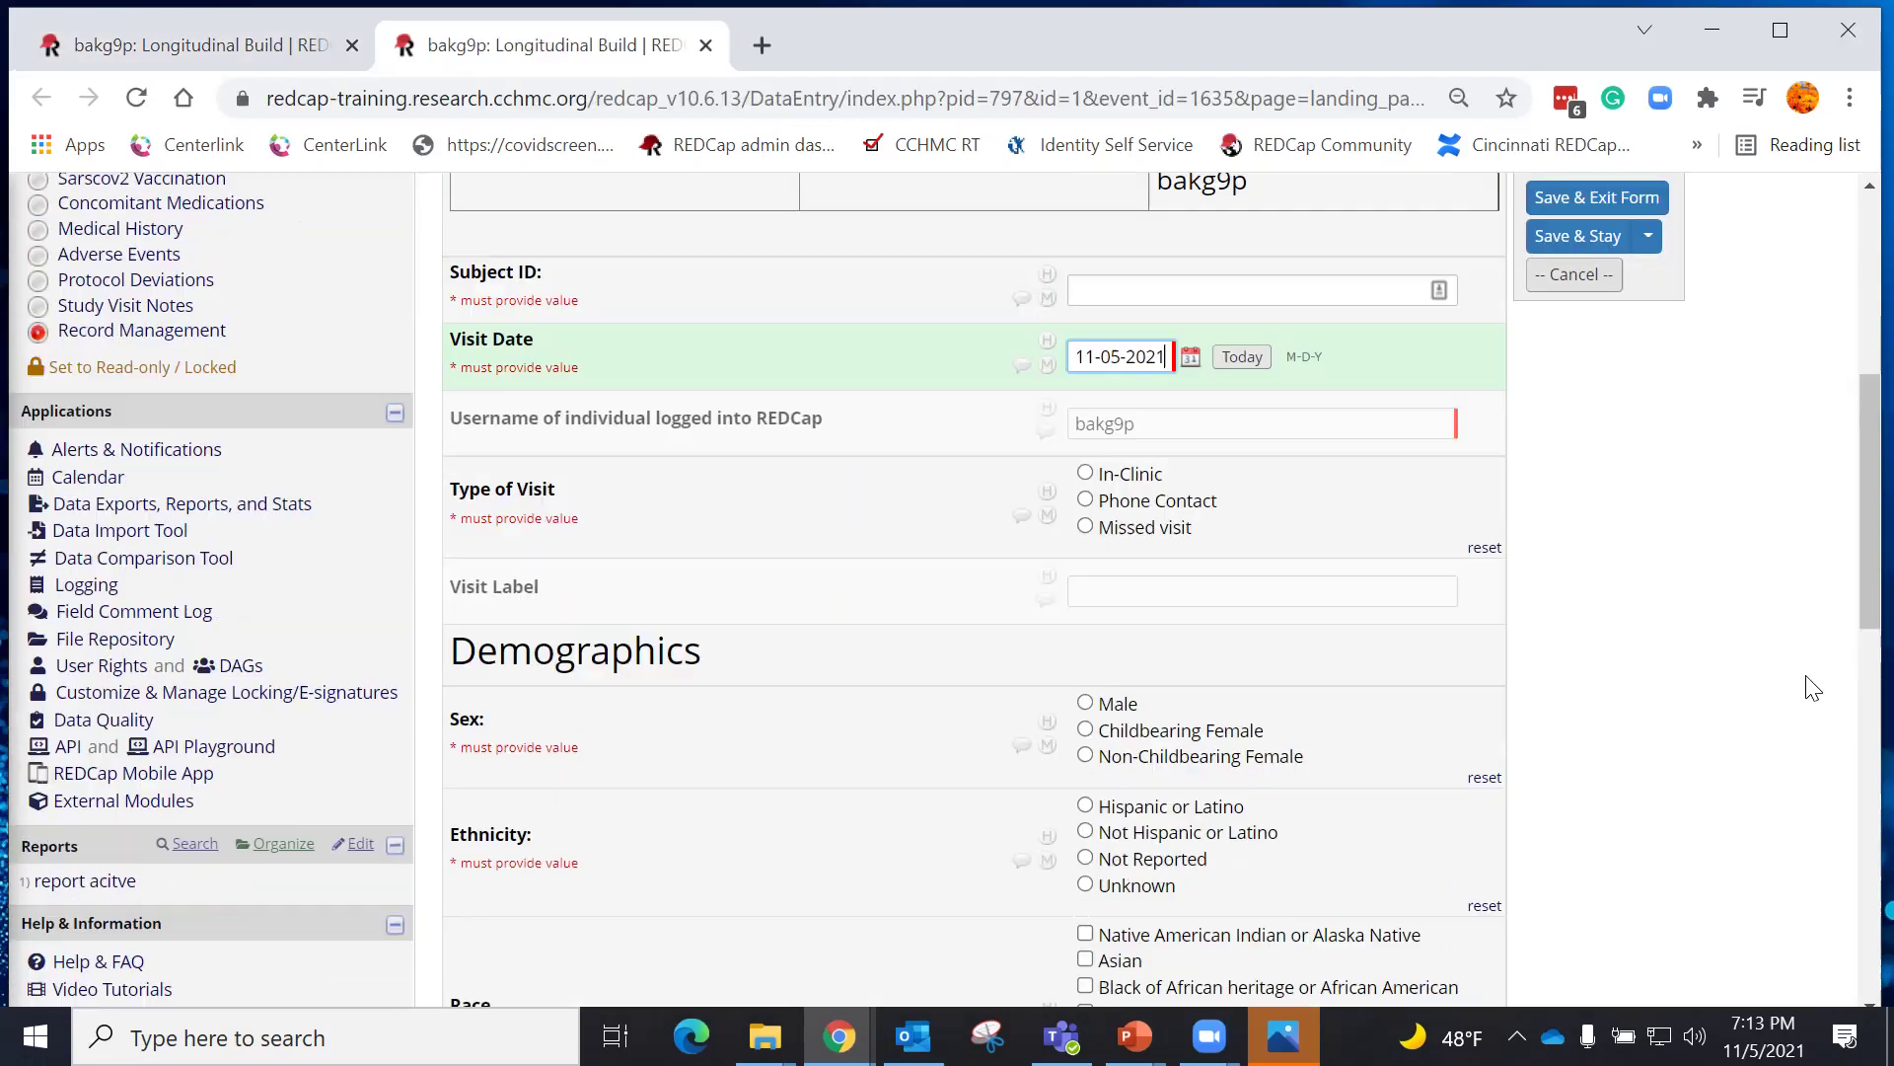
pyautogui.scroll(2, 1813, 698)
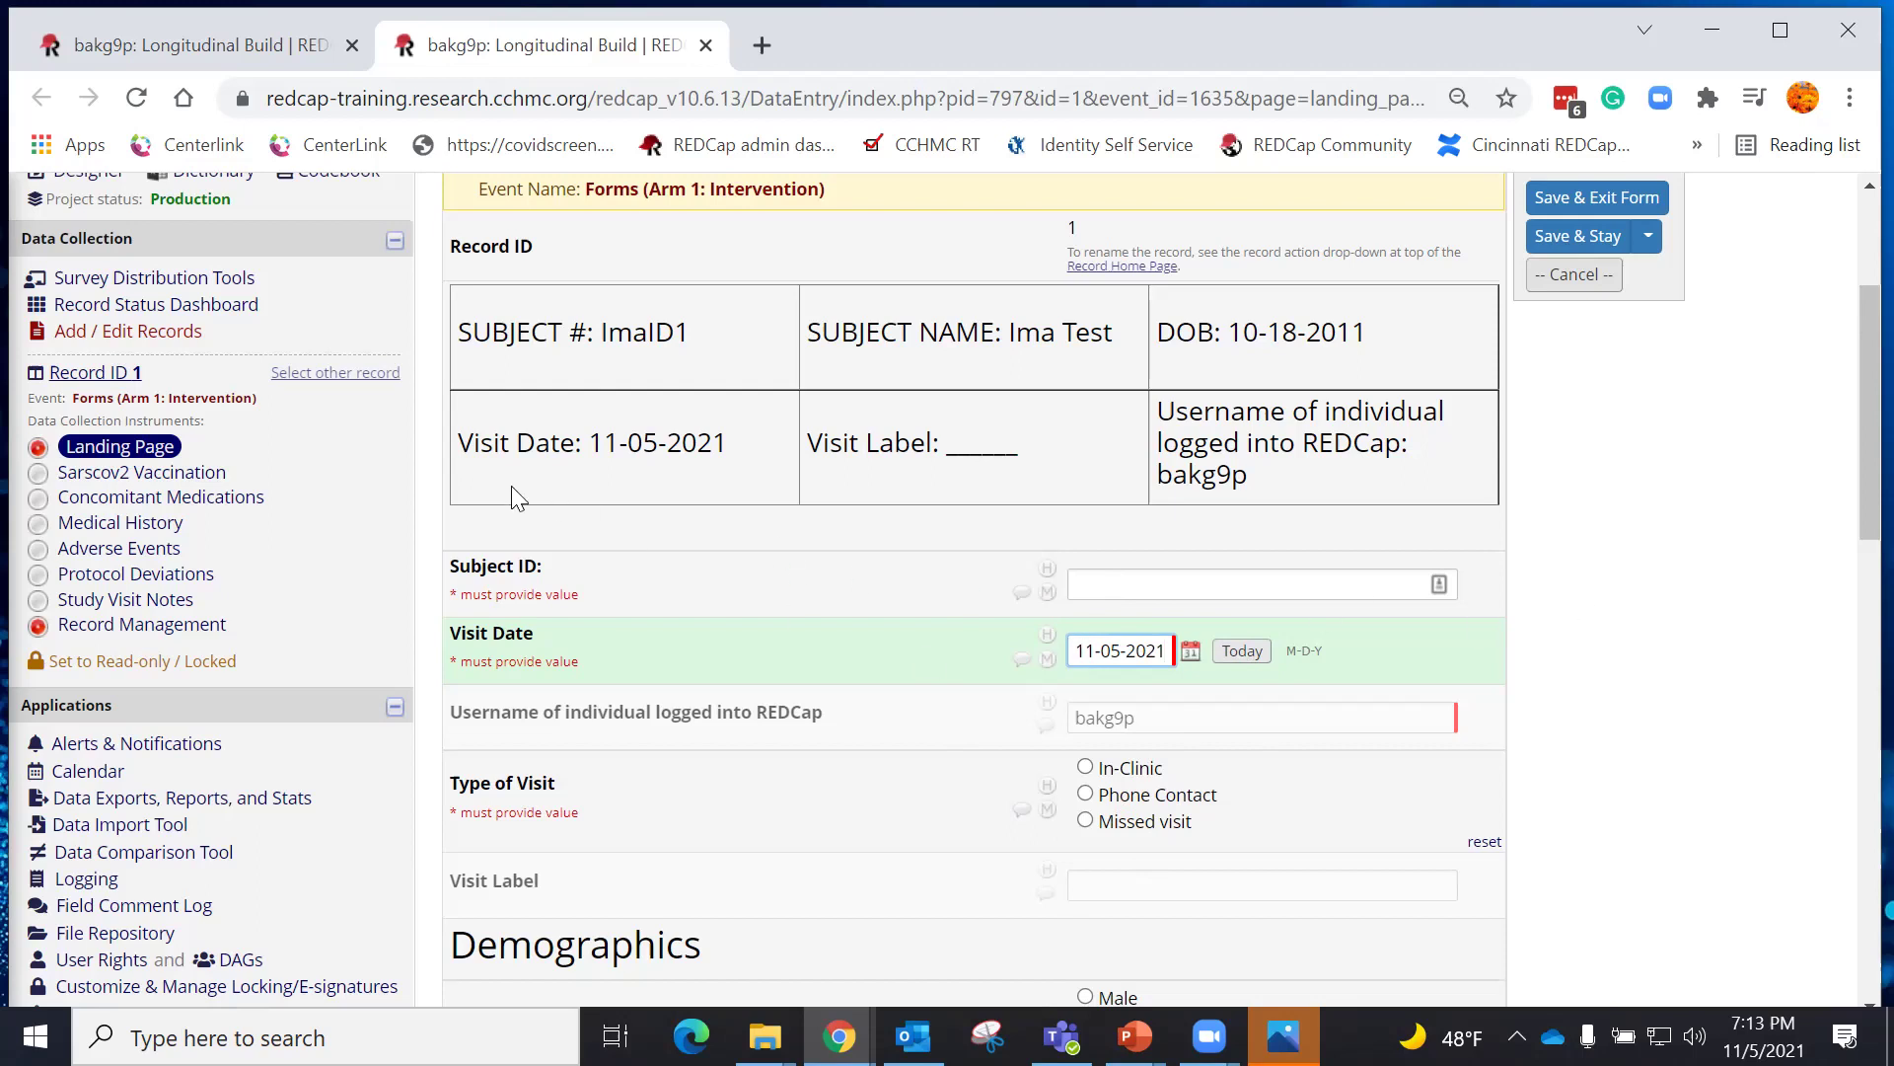
pyautogui.scroll(-5, 860, 592)
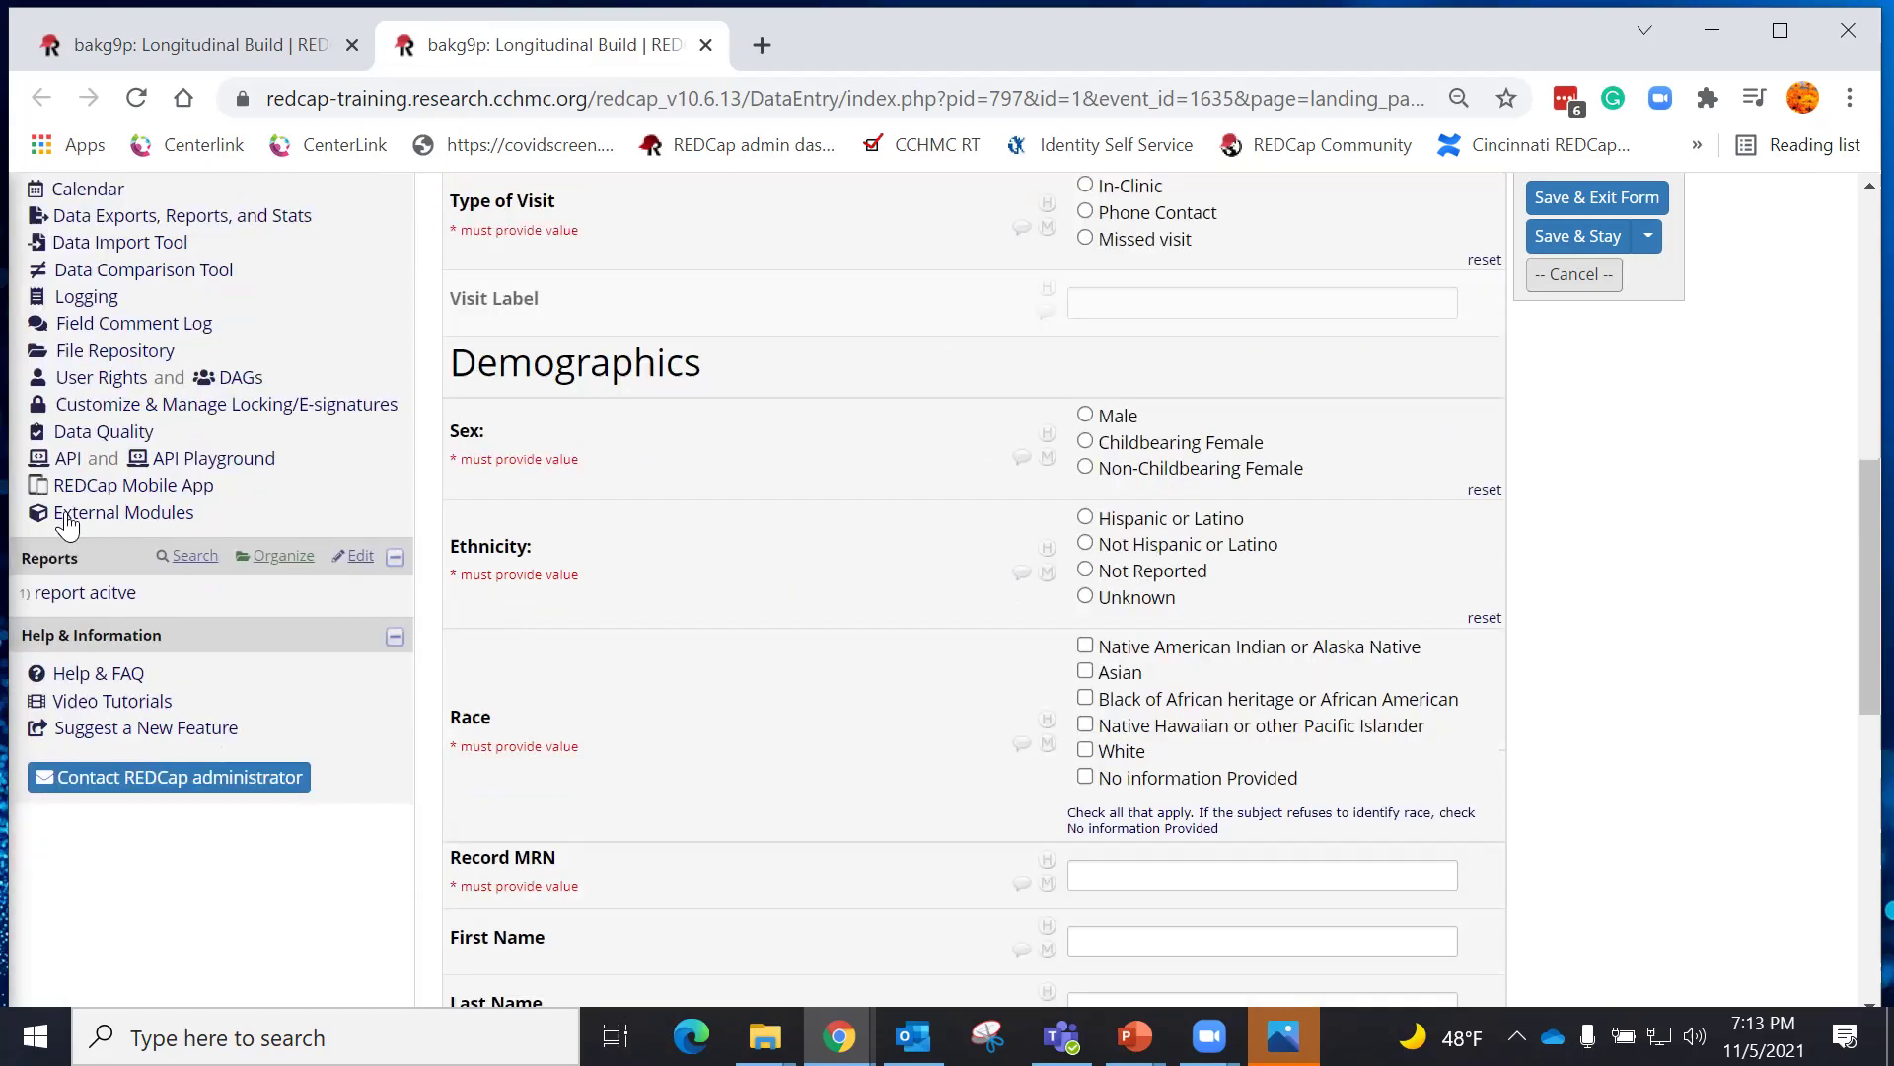
# - Return to Data Quality, leaving record 1's form without saving, and scroll through the rules list
pyautogui.click(105, 422)
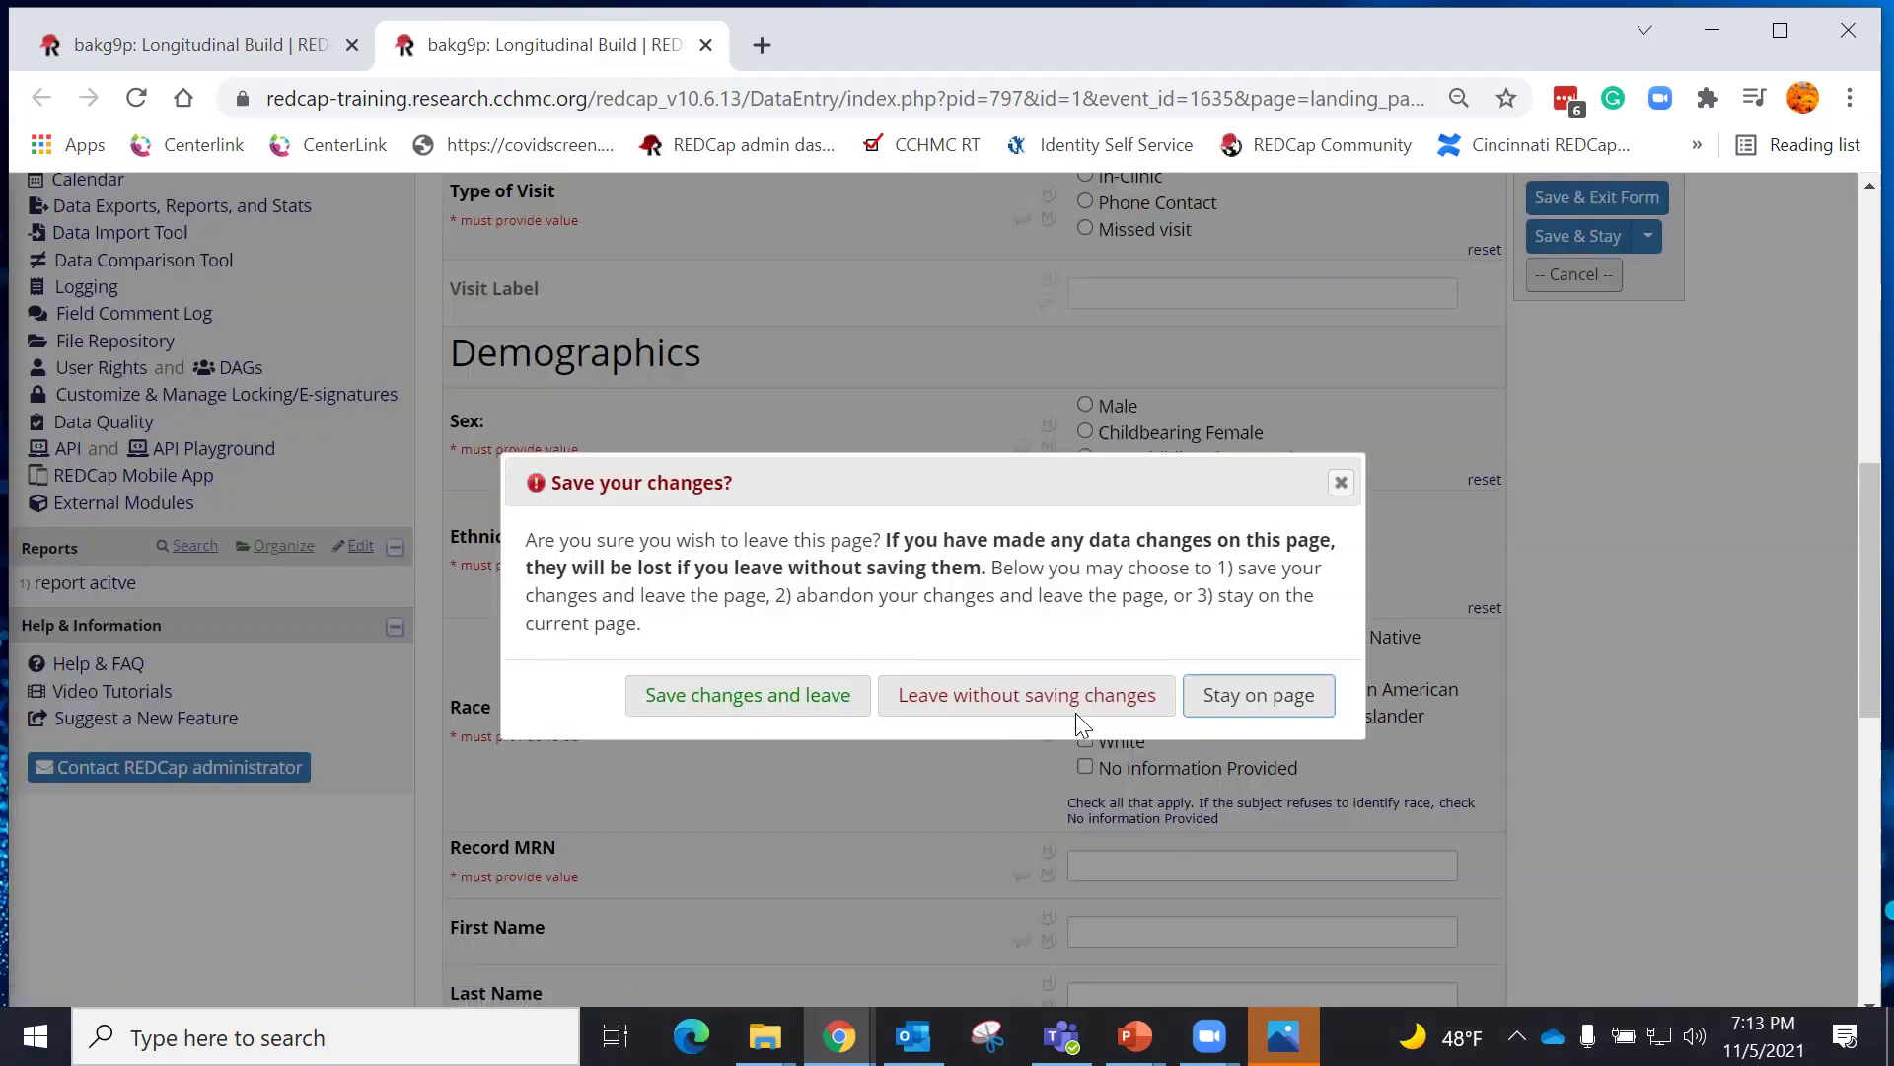
pyautogui.click(1100, 705)
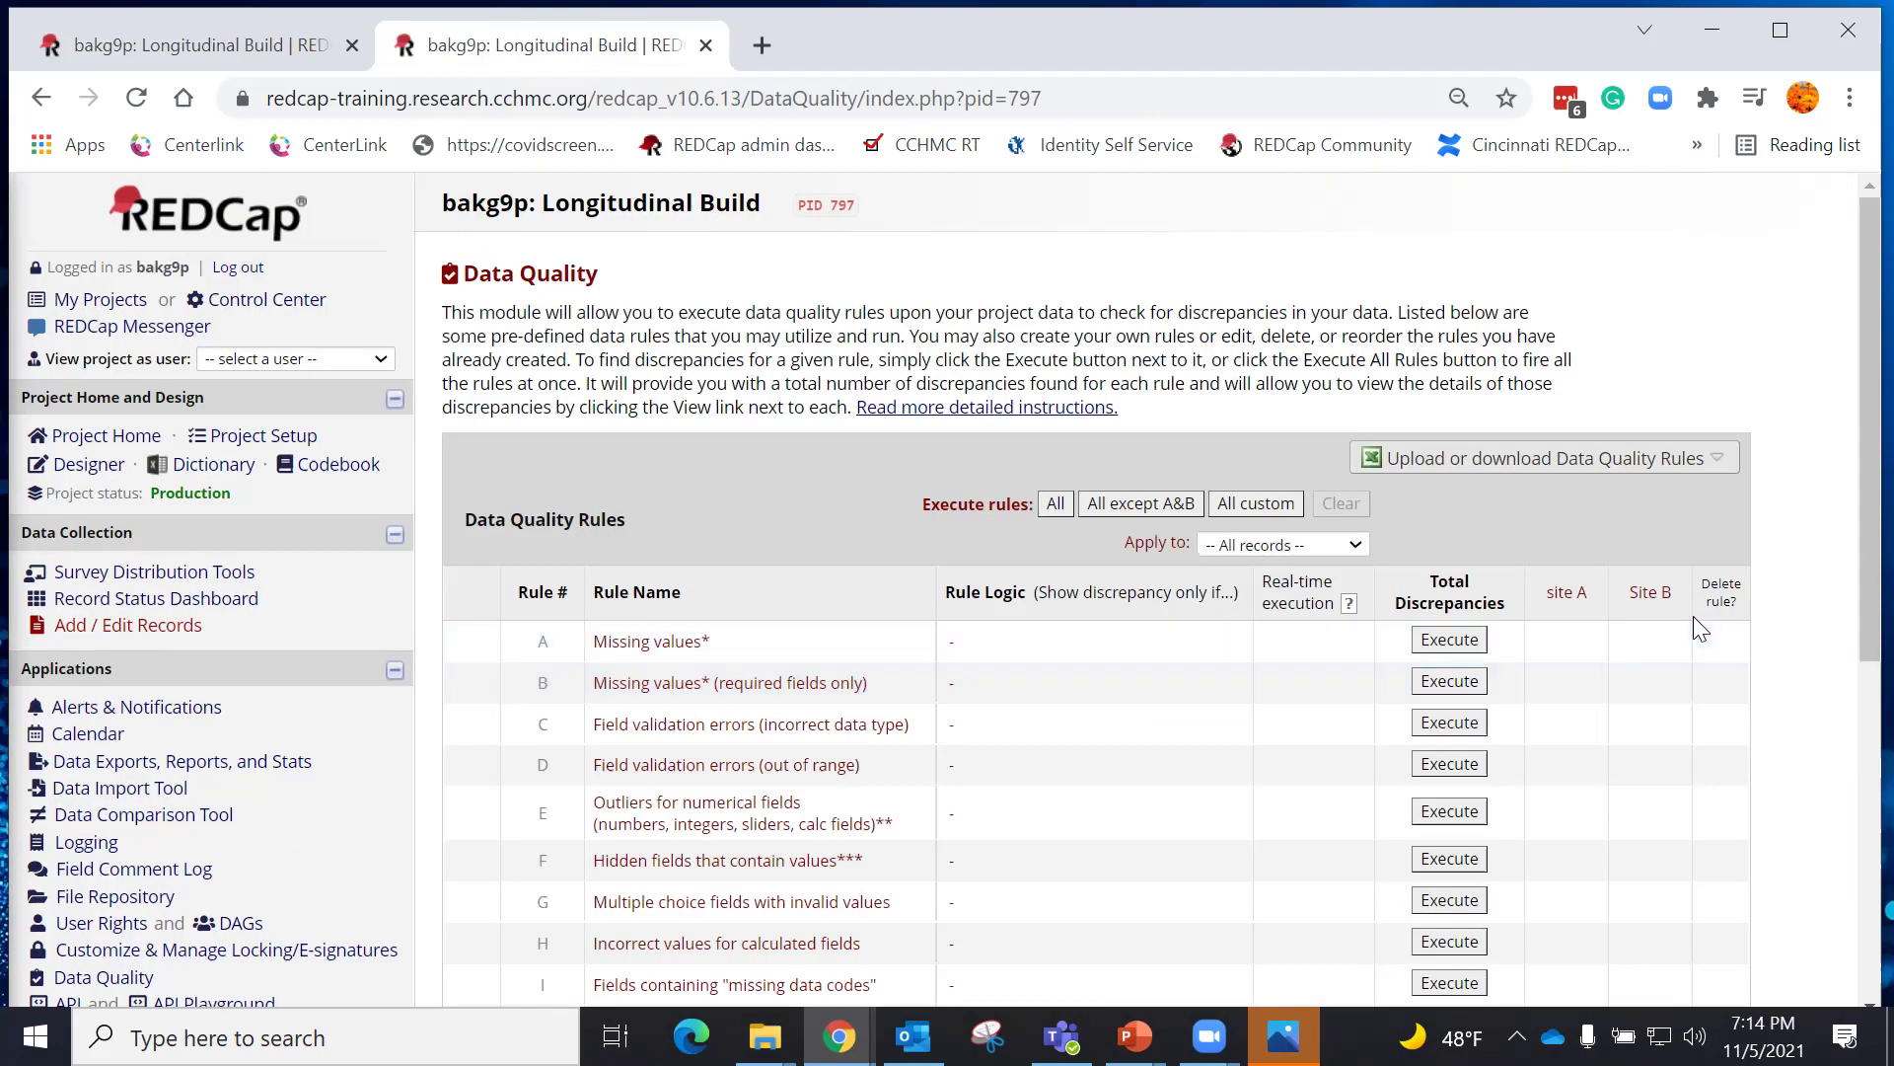
pyautogui.scroll(-6, 1693, 621)
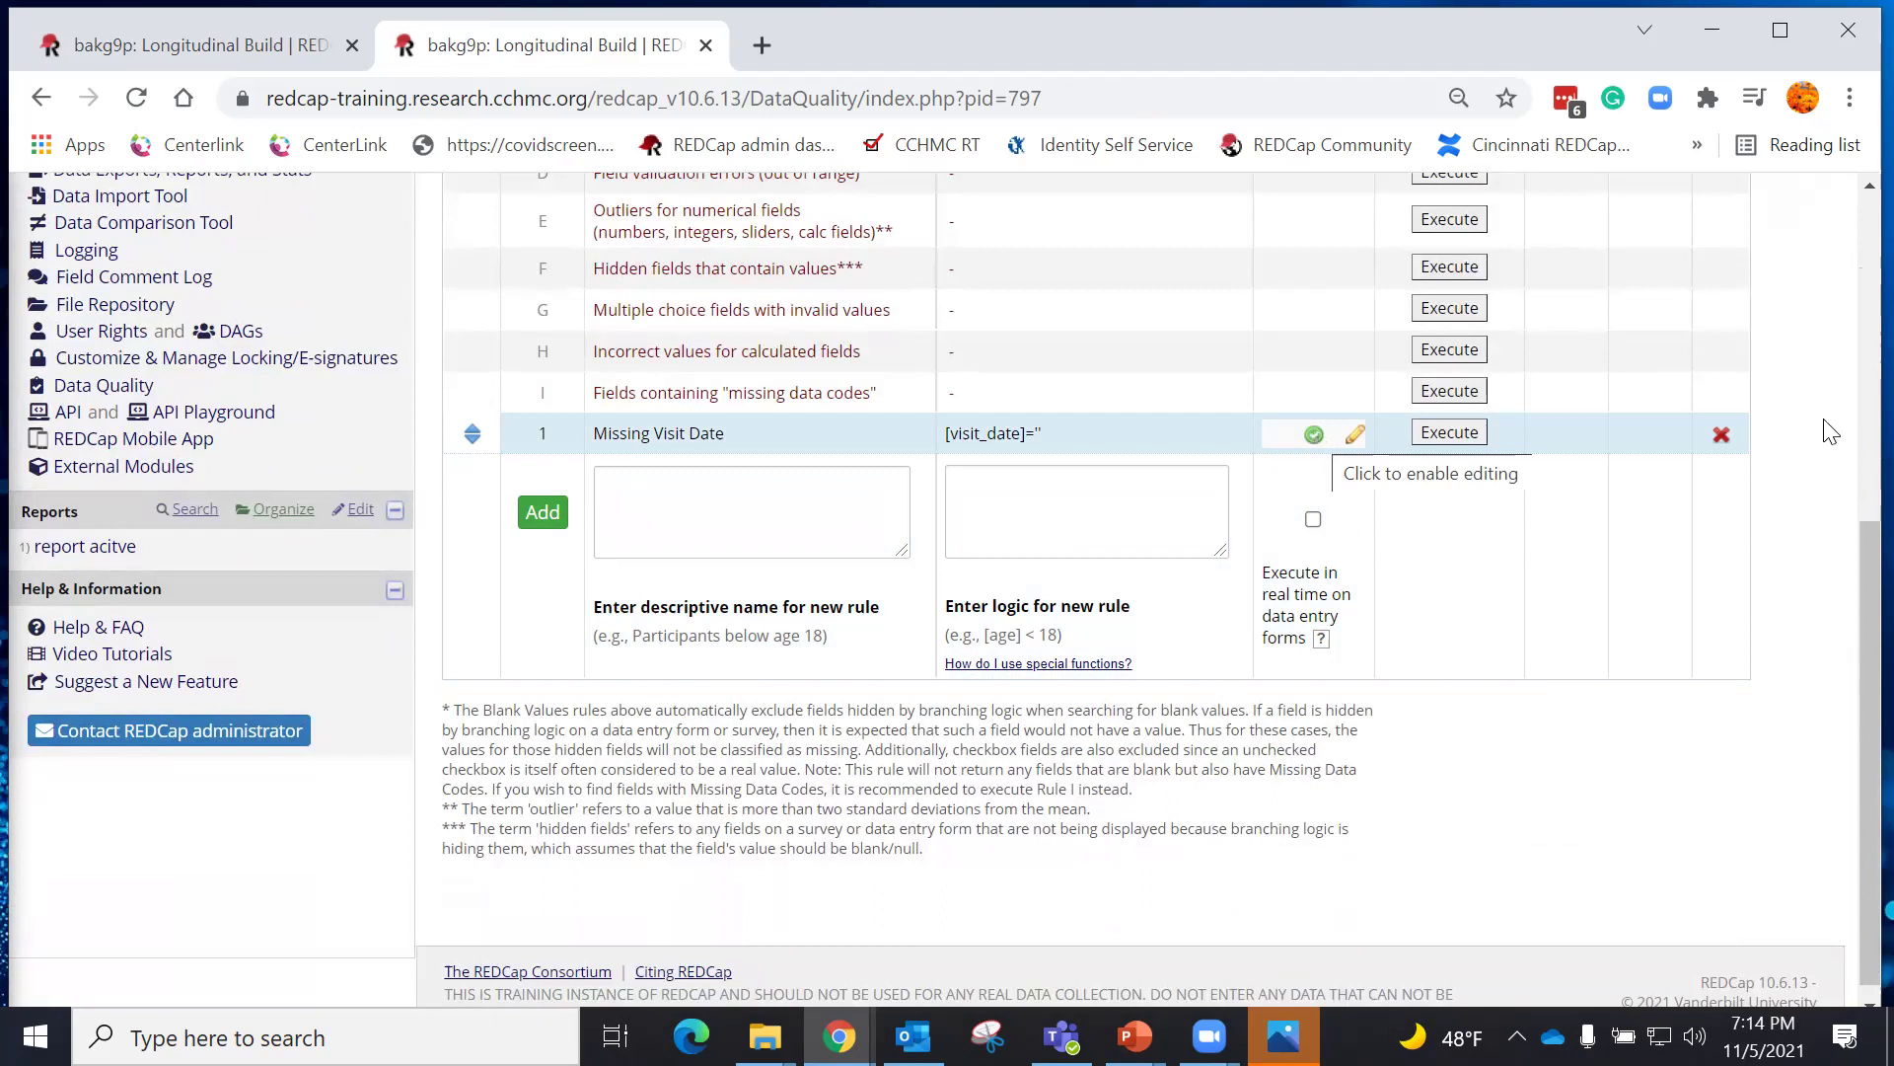
pyautogui.scroll(3, 1835, 439)
pyautogui.scroll(2, 1842, 451)
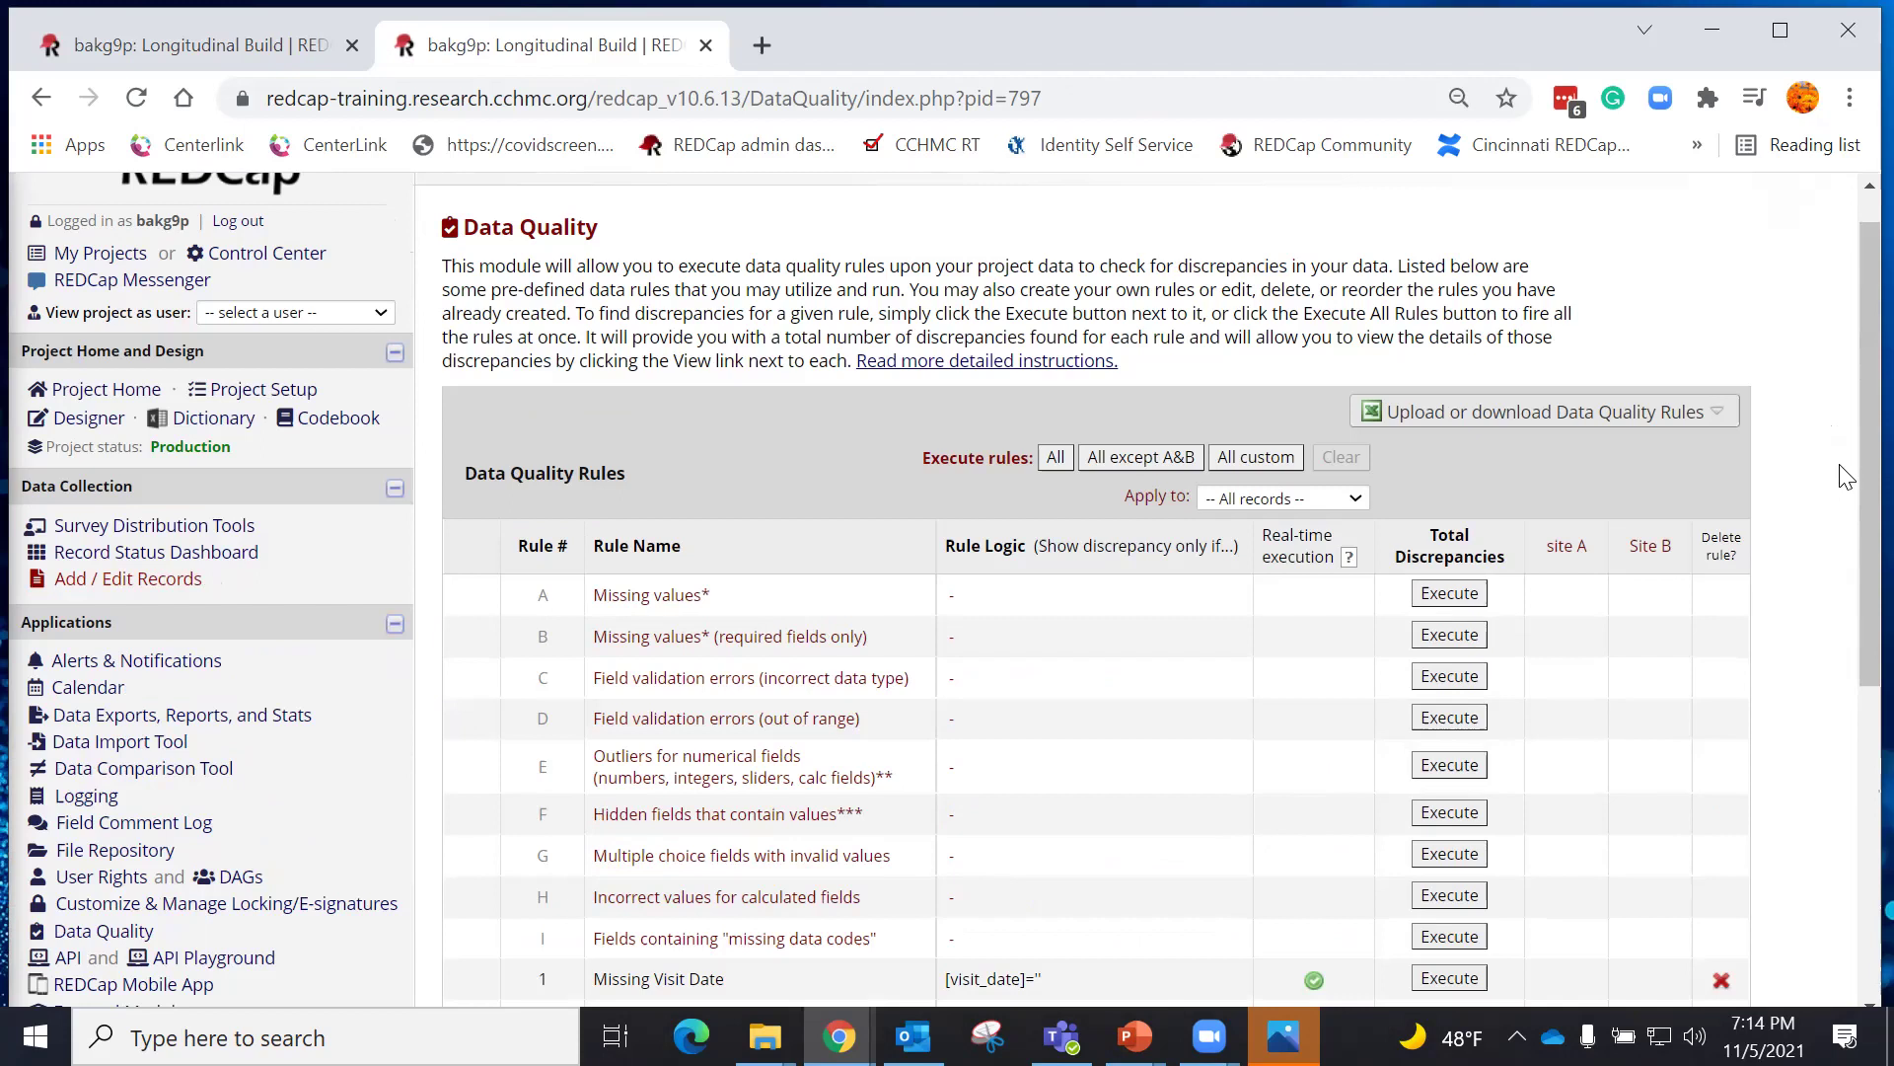
pyautogui.scroll(1, 1846, 476)
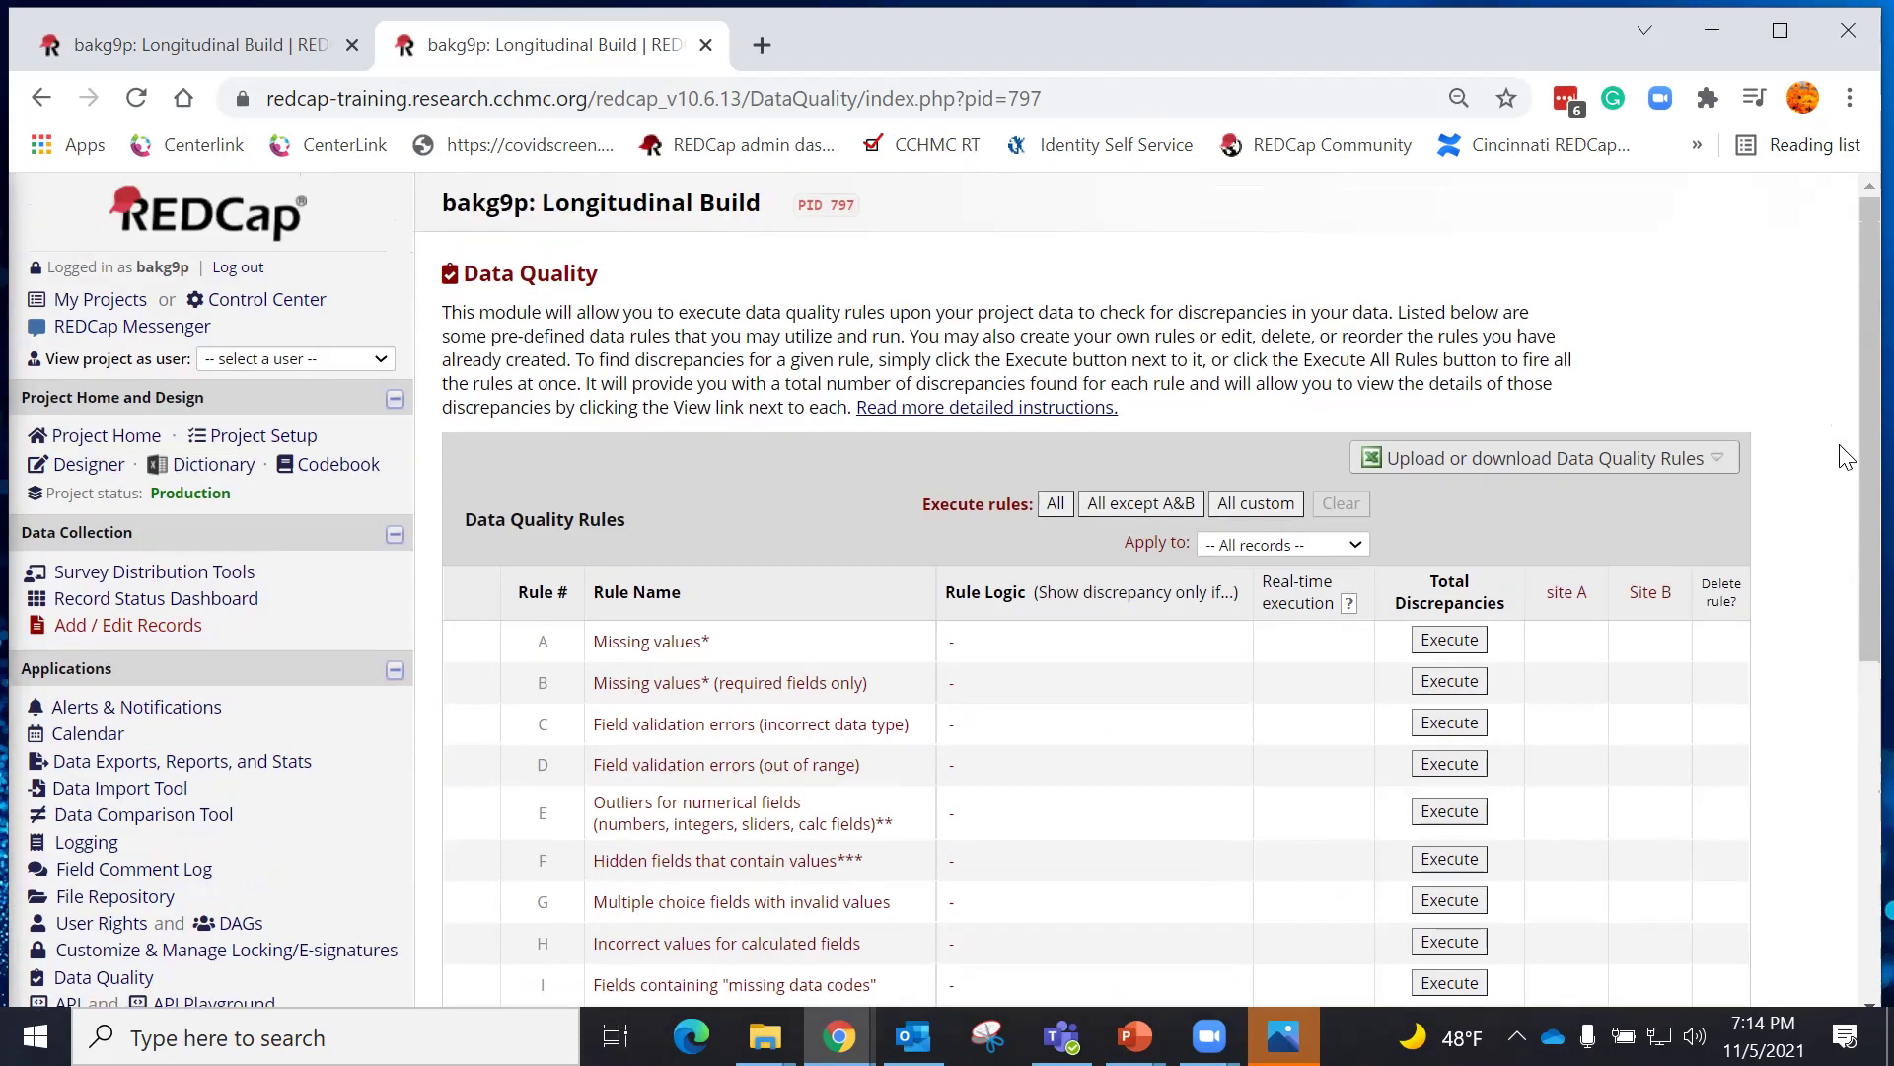